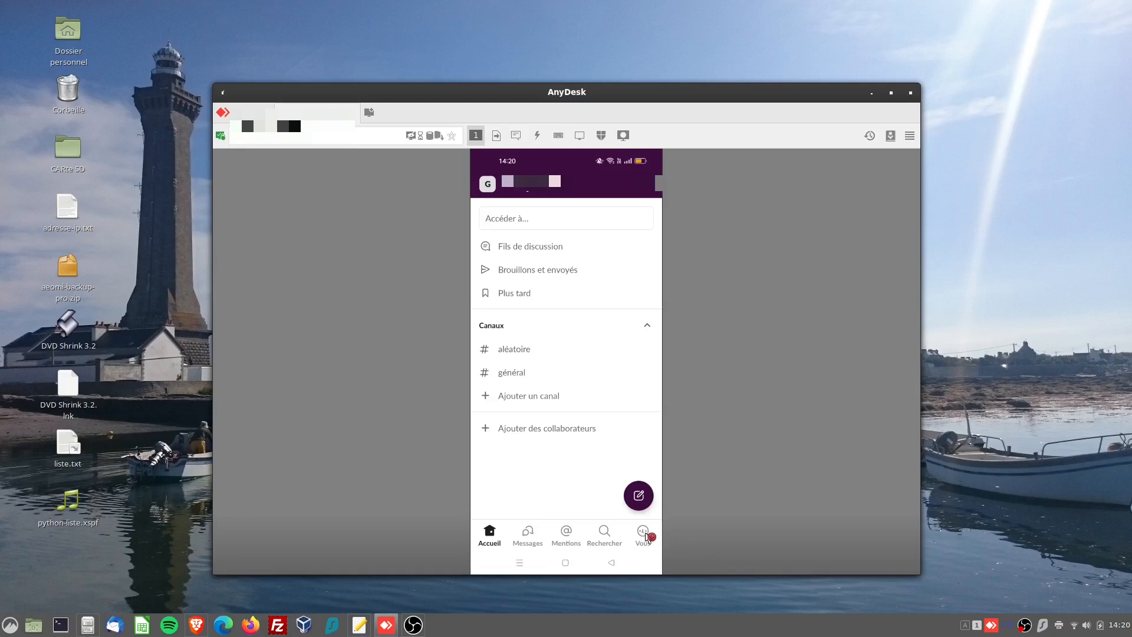
Review the Slack mobile app's preferences, from time and language through appearance, accessibility and privacy
click(649, 536)
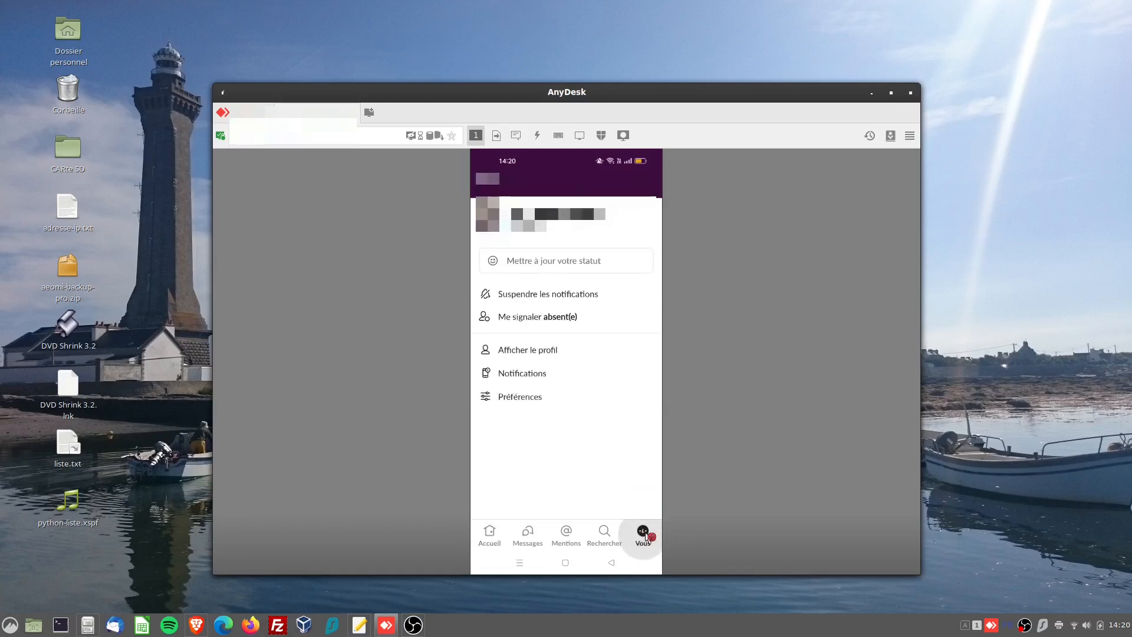
click(495, 397)
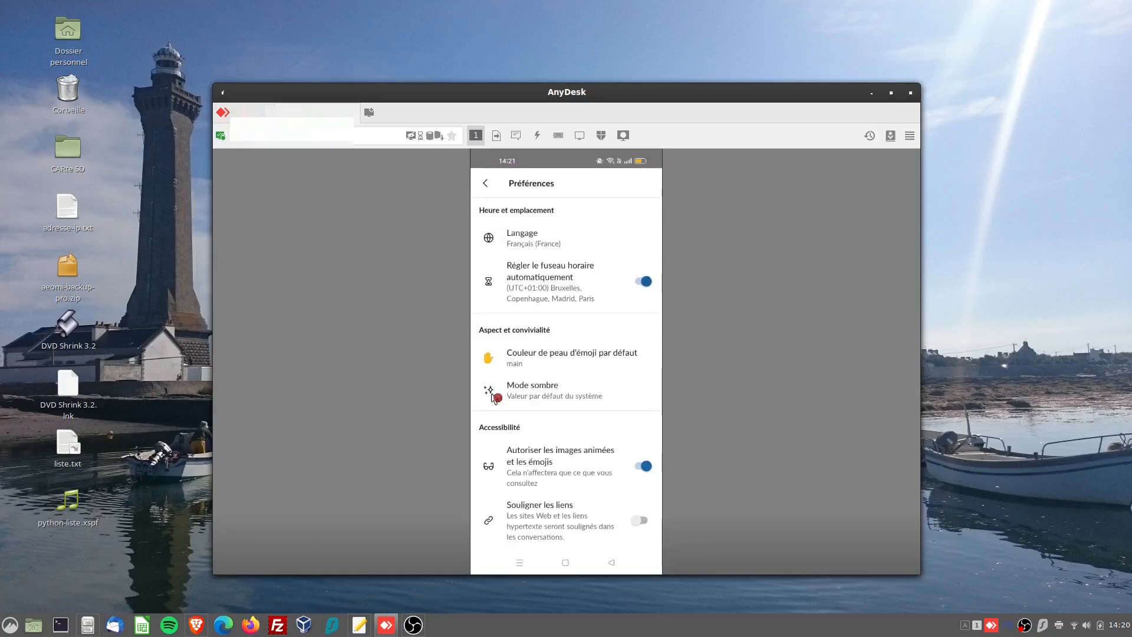
scroll(494, 398, down, 3)
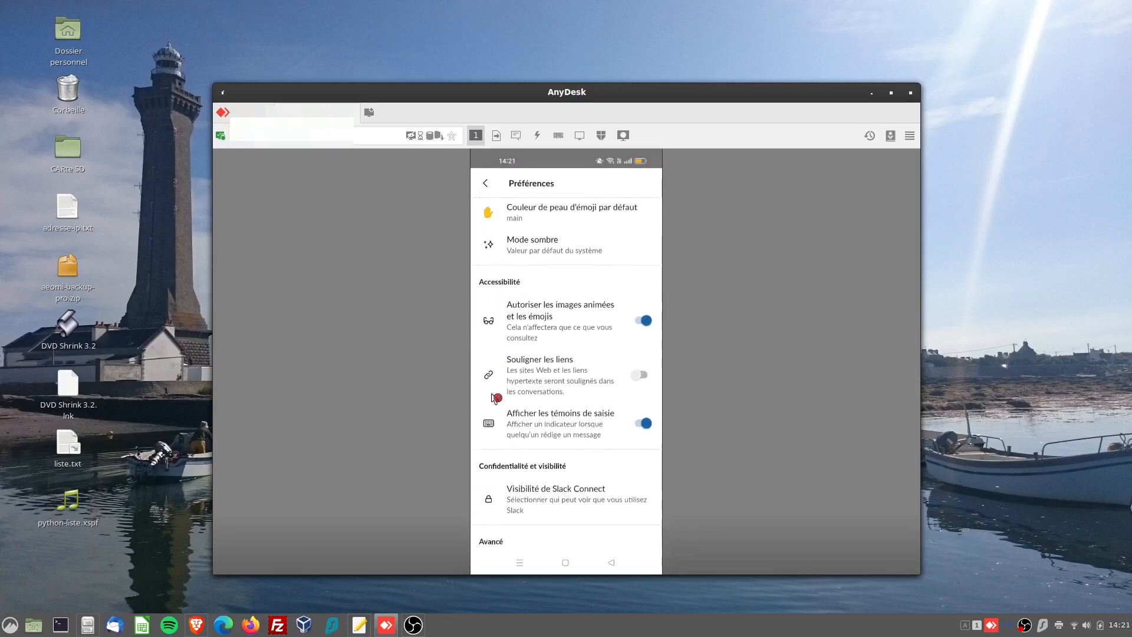
scroll(494, 397, down, 5)
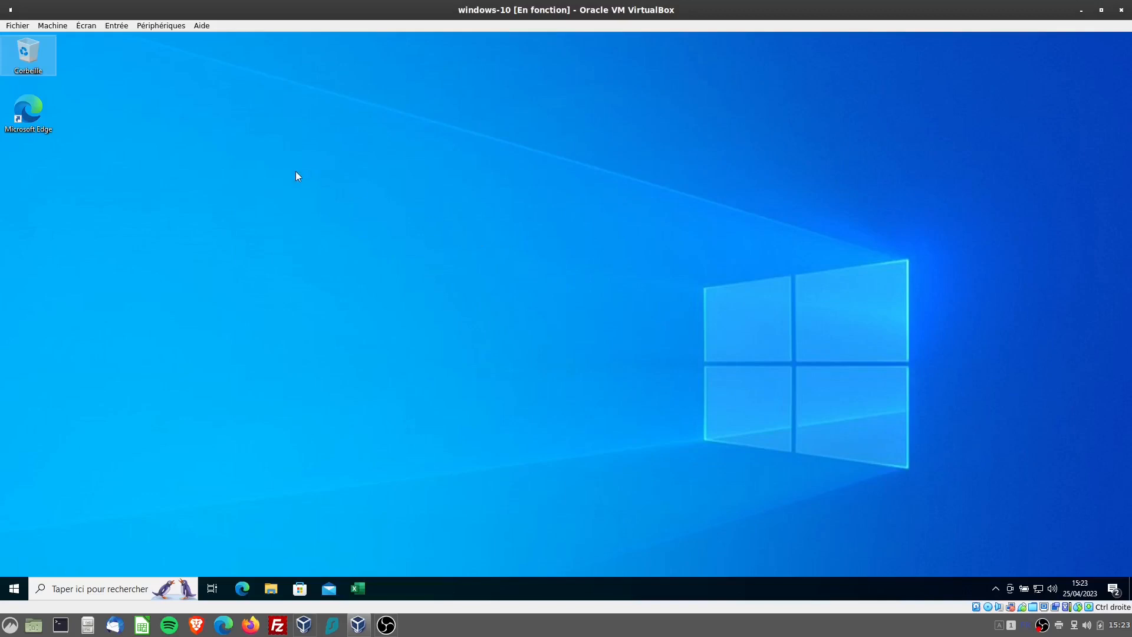
Switch to Microsoft Edge in the Windows 10 virtual machine, search the web for "slack" and open the official Slack site
double_click(32, 113)
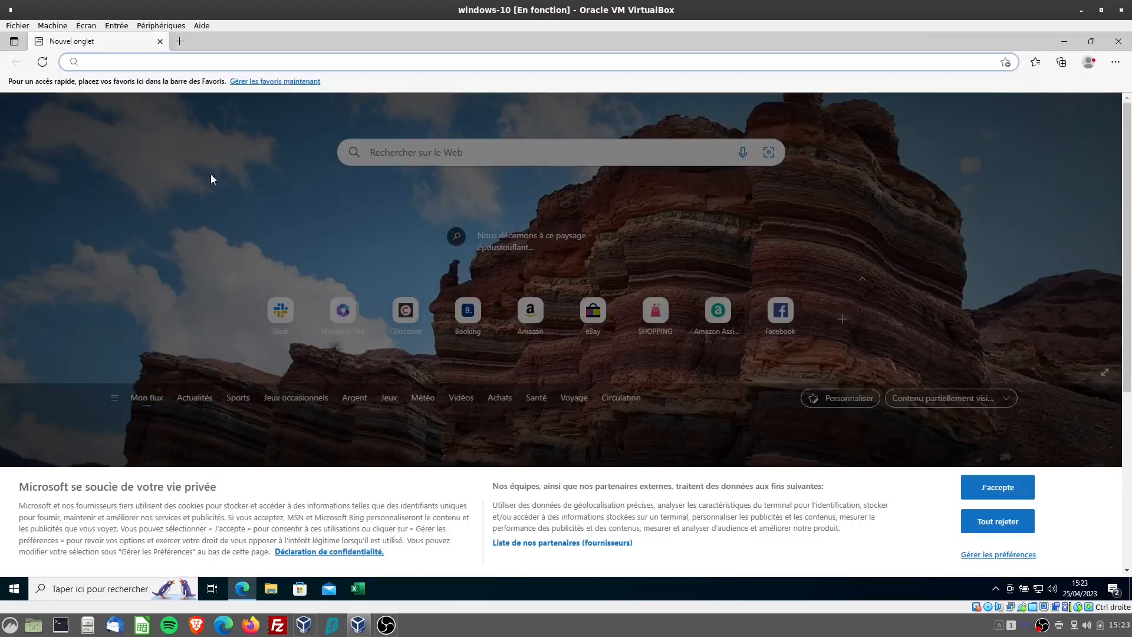
text(slack)
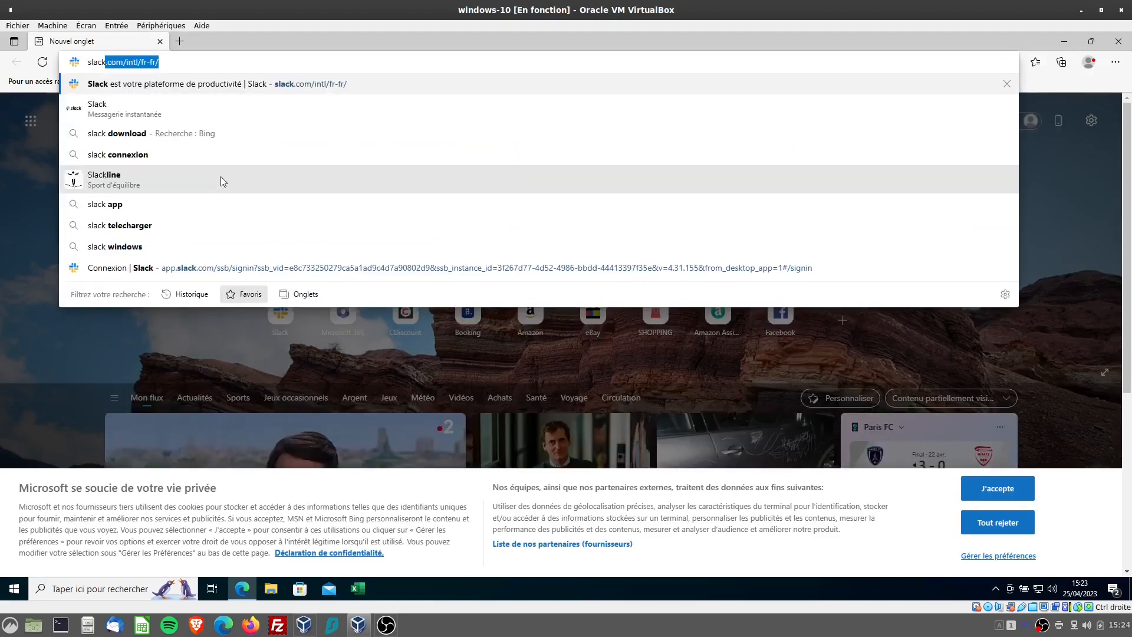
key(Delete)
key(Return)
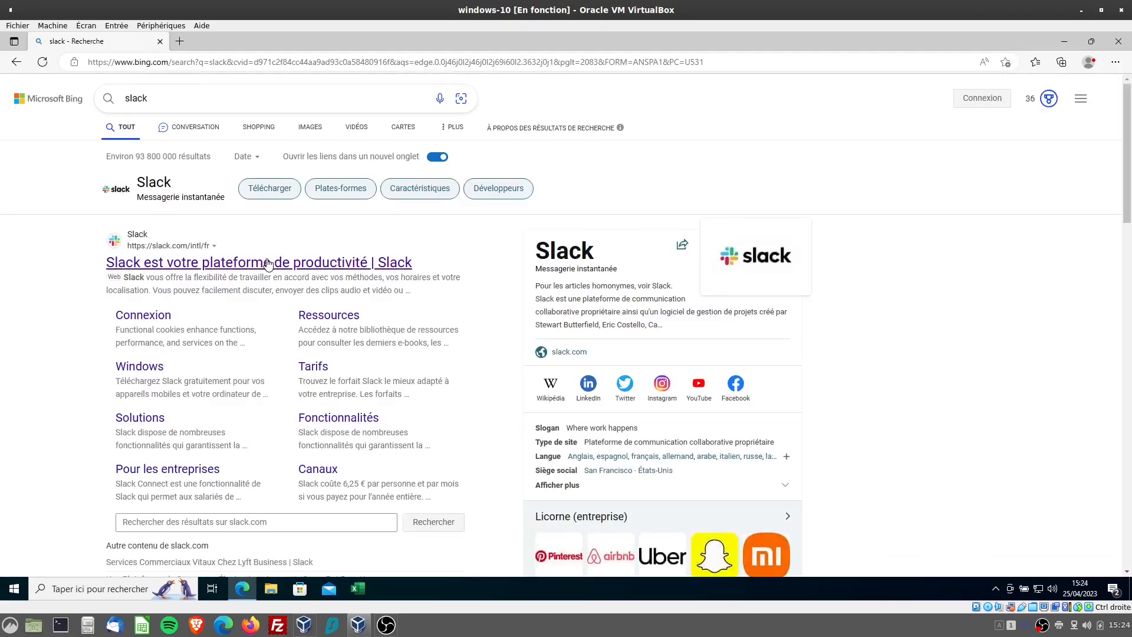
click(268, 263)
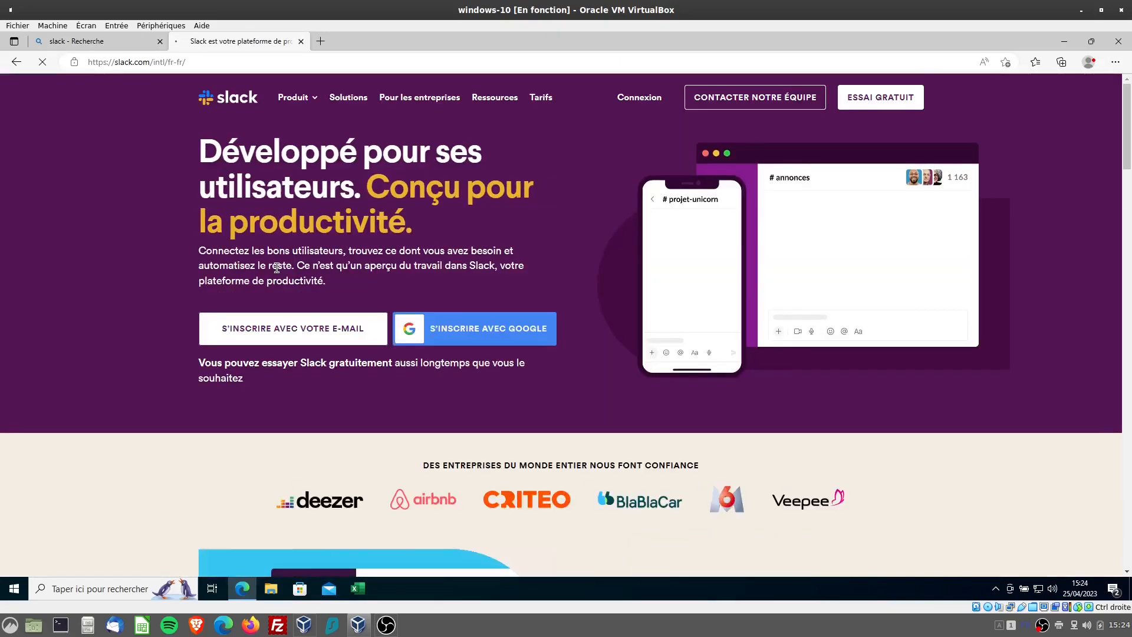
Download the 64-bit Slack application for Windows and run SlackSetup.exe
click(315, 101)
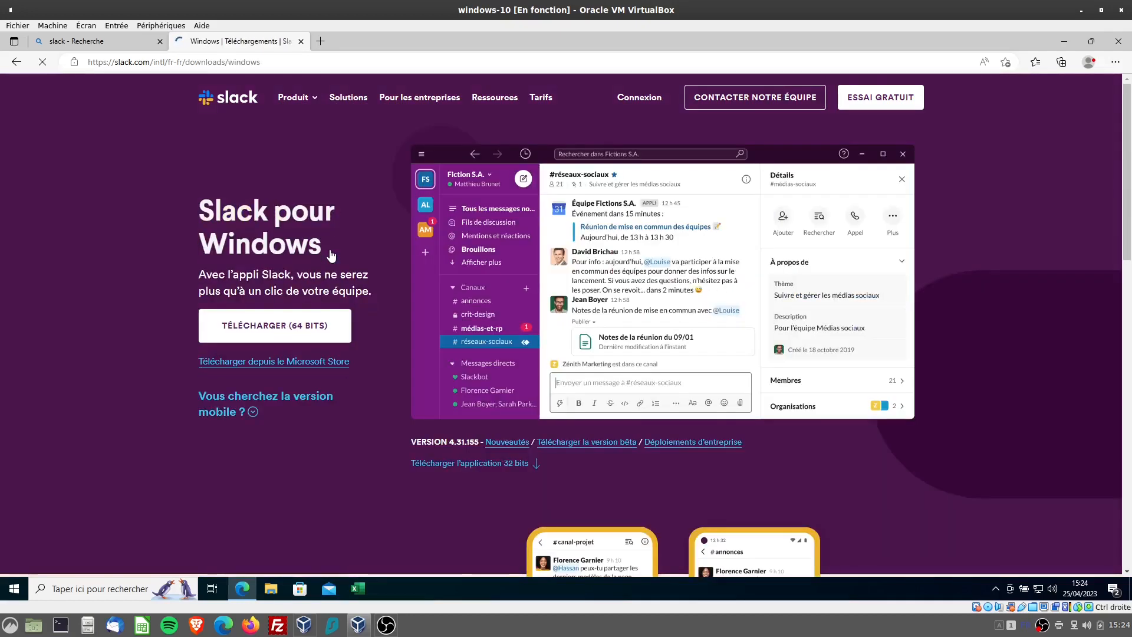
click(279, 328)
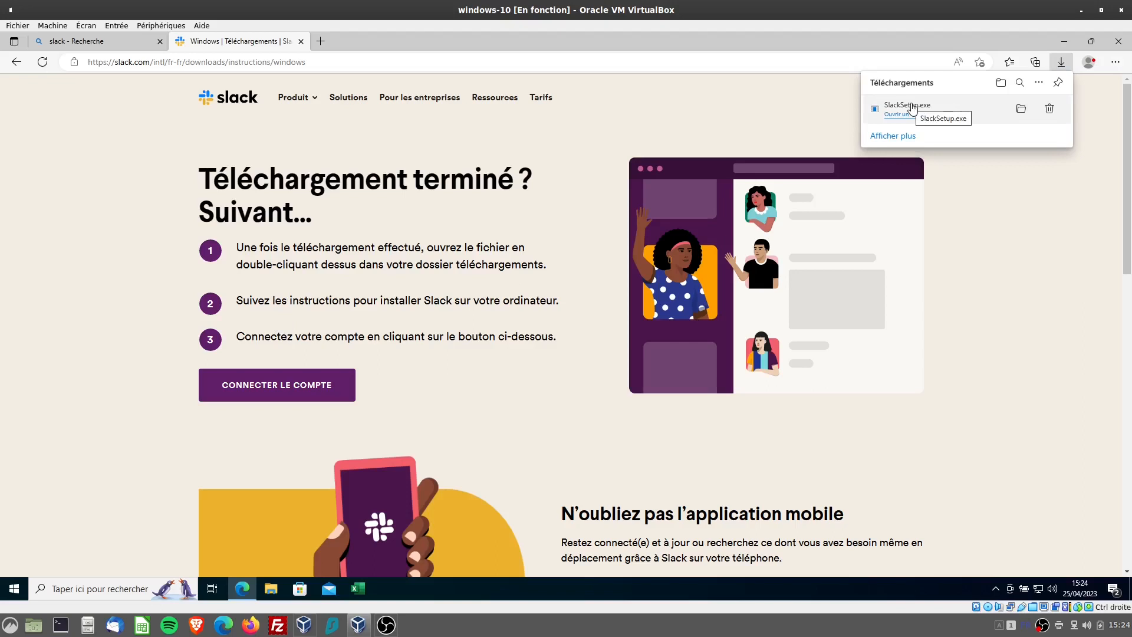
click(915, 113)
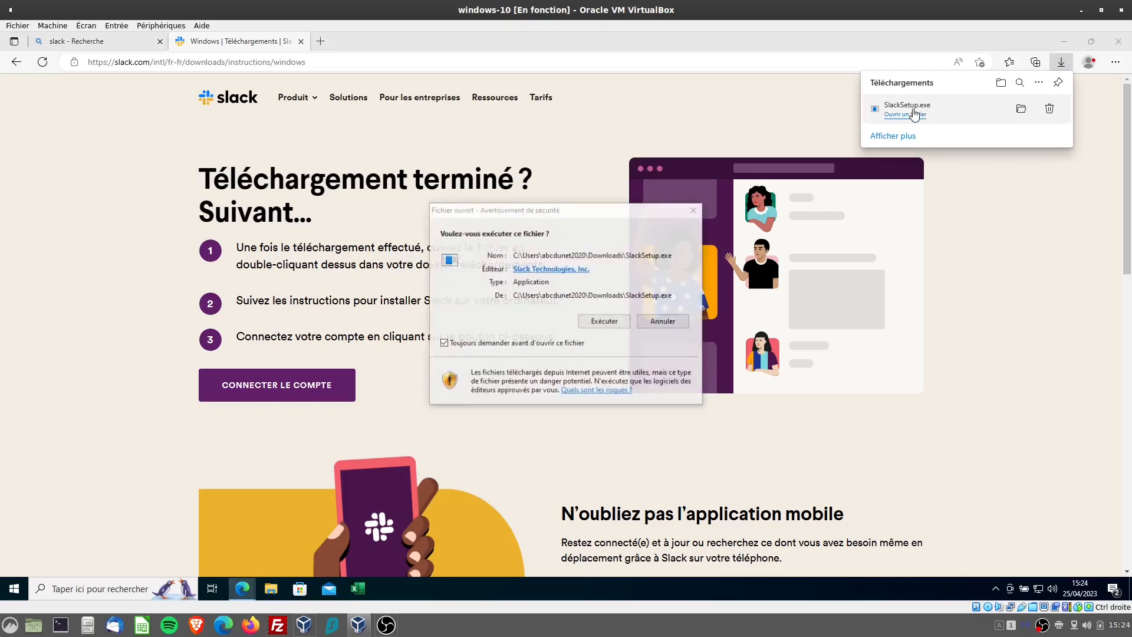
click(605, 321)
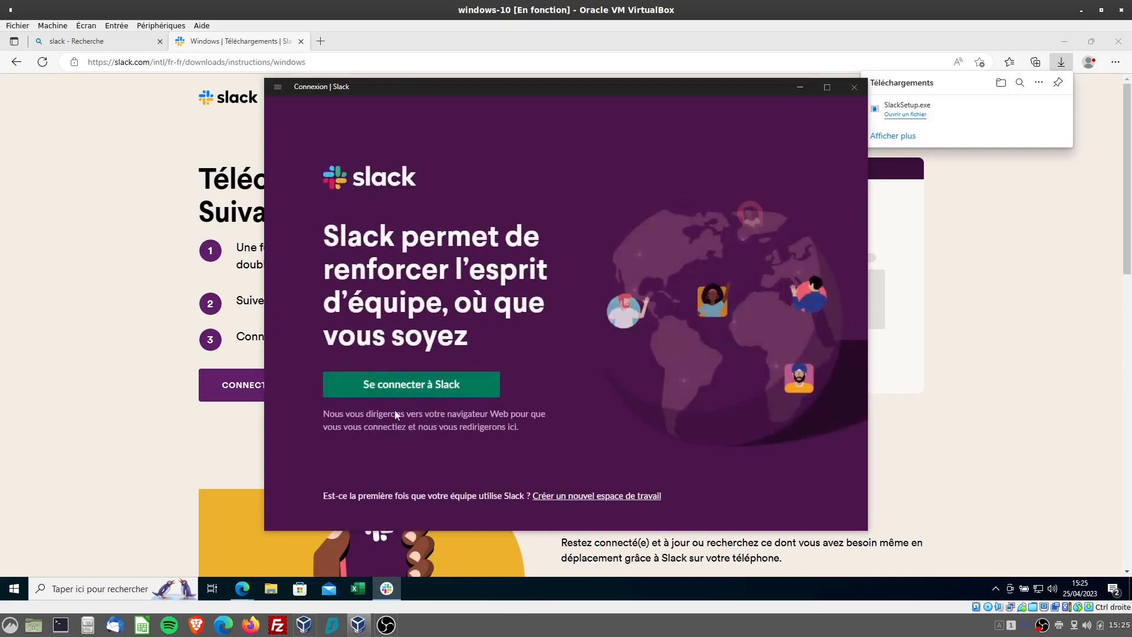
Sign in to the Slack desktop application through the browser using the existing Google account
click(421, 387)
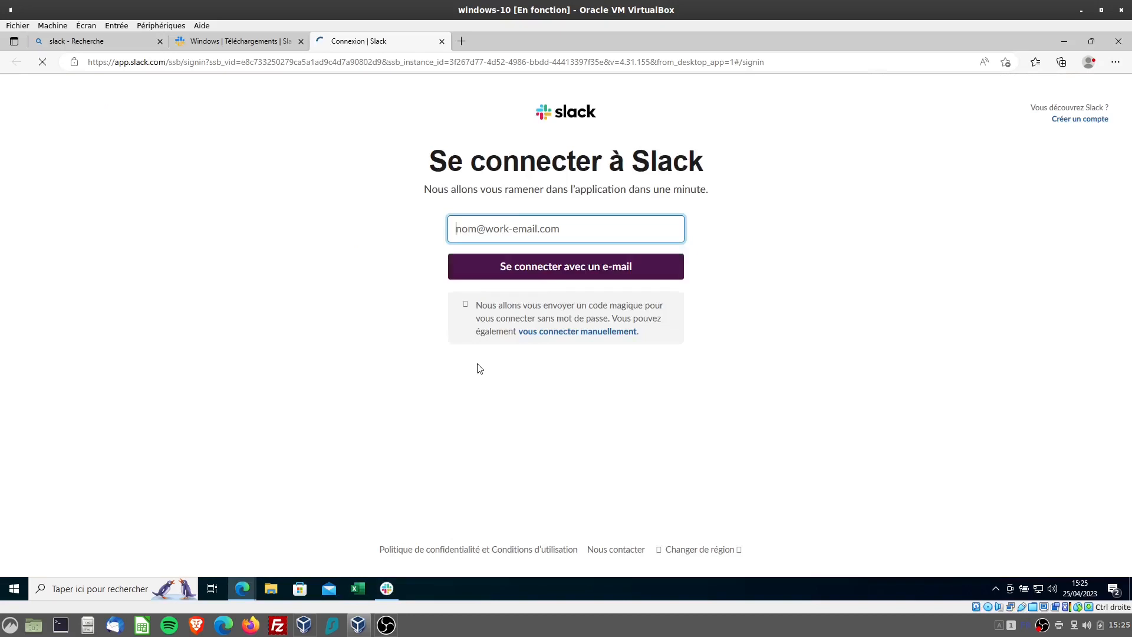
click(574, 229)
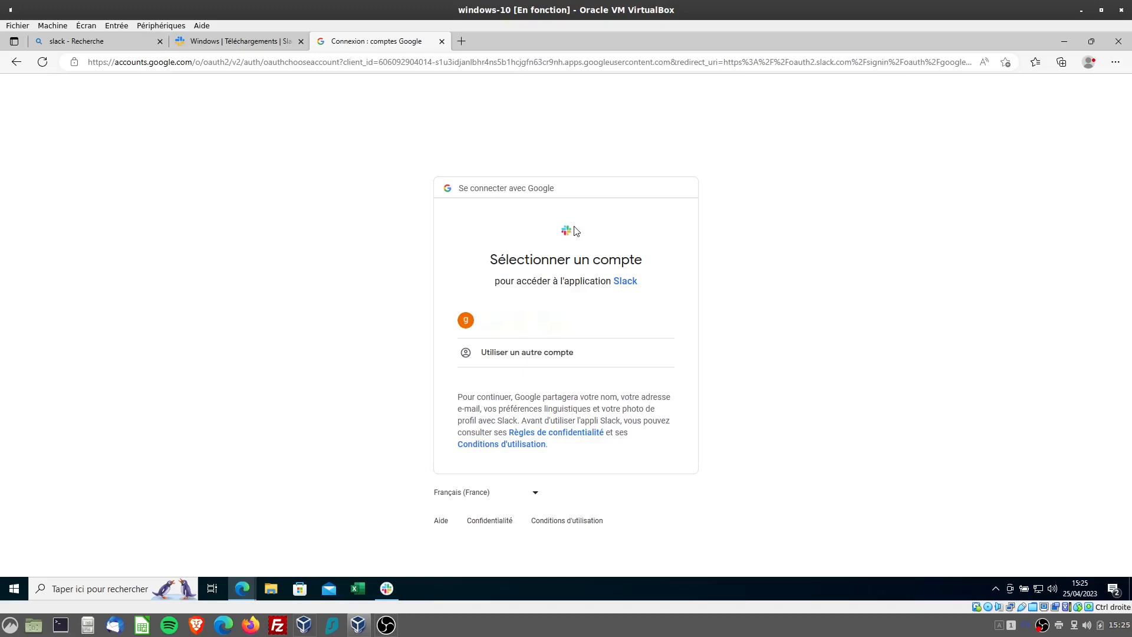
click(530, 317)
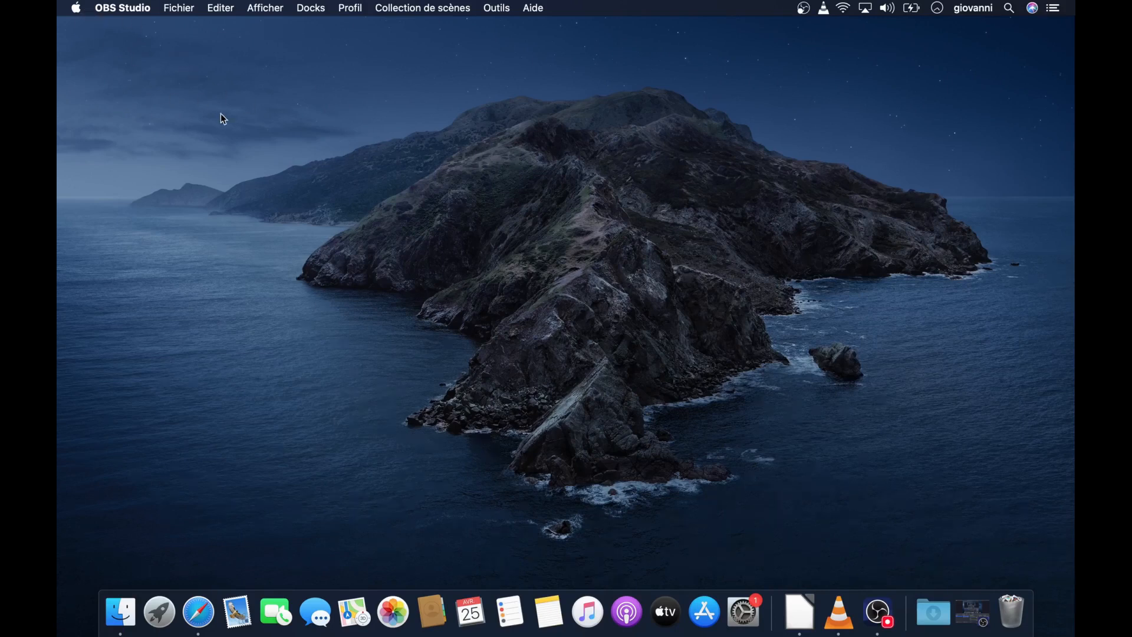
Check the Mac's macOS version and processor type in the system overview, and close it
click(75, 8)
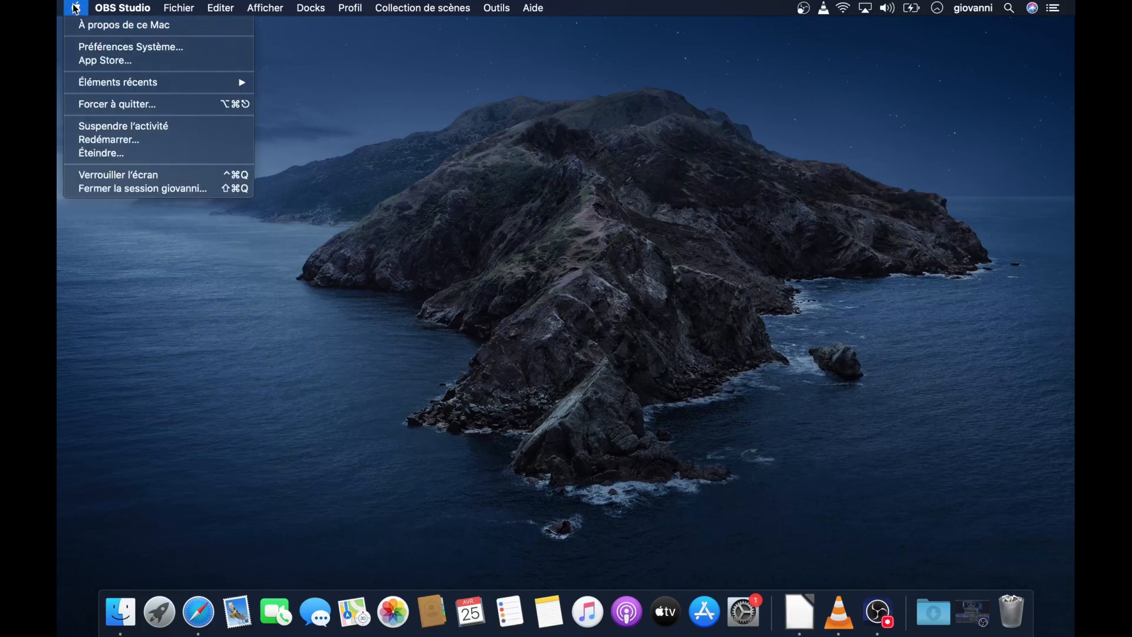
click(94, 26)
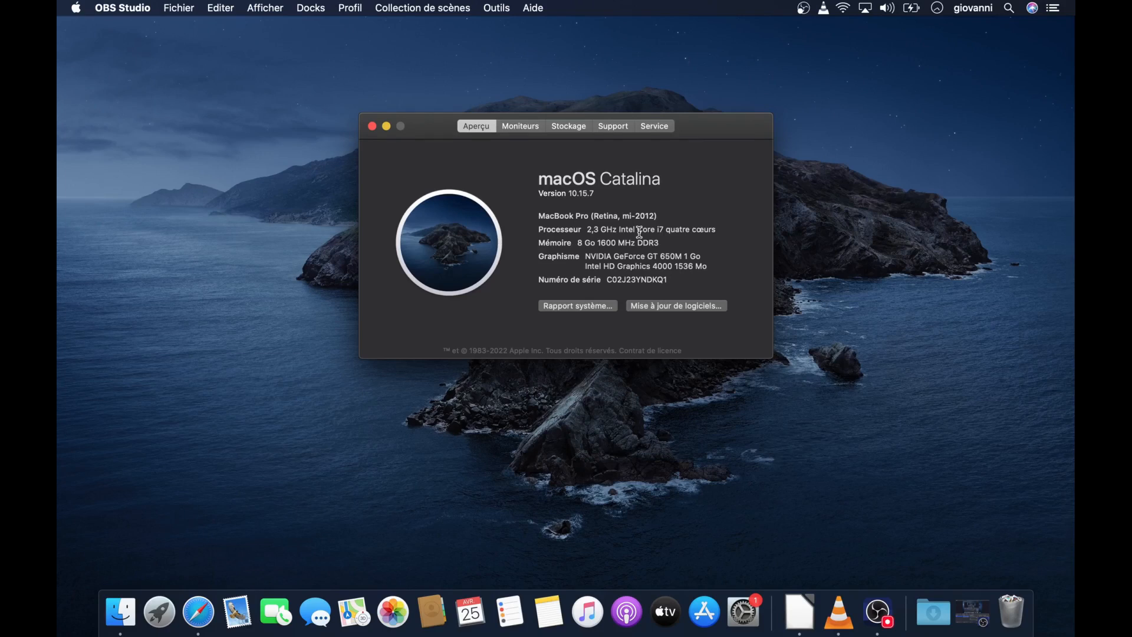
click(571, 193)
drag(619, 230, 636, 232)
click(373, 127)
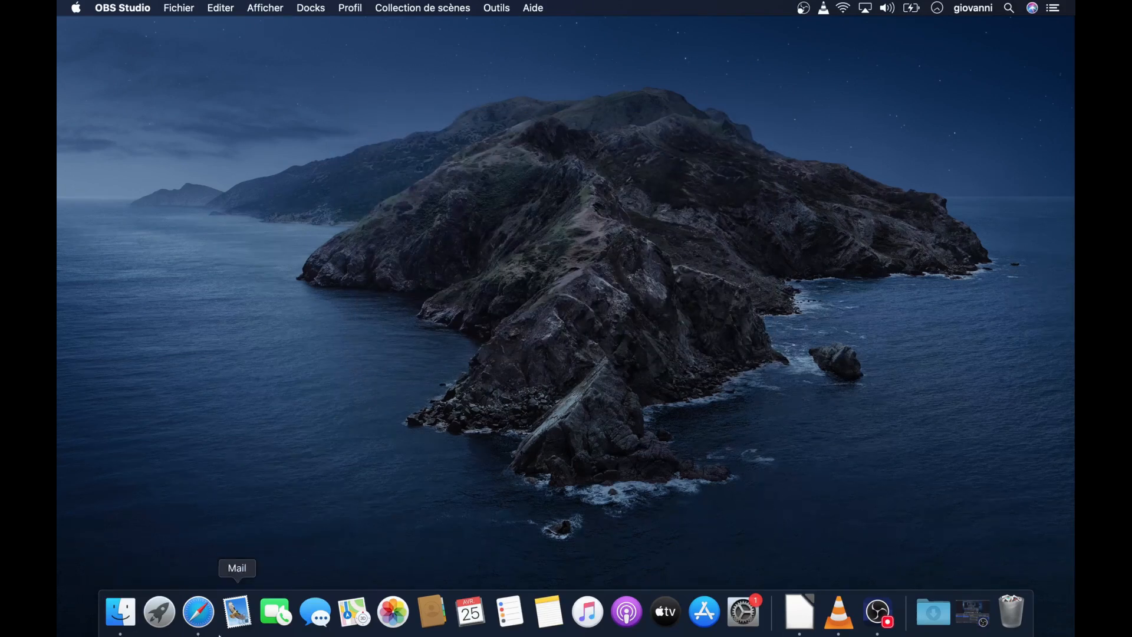
Switch to Safari, search Google for "slack", enlarge the window to full screen and open the official Slack site
click(204, 618)
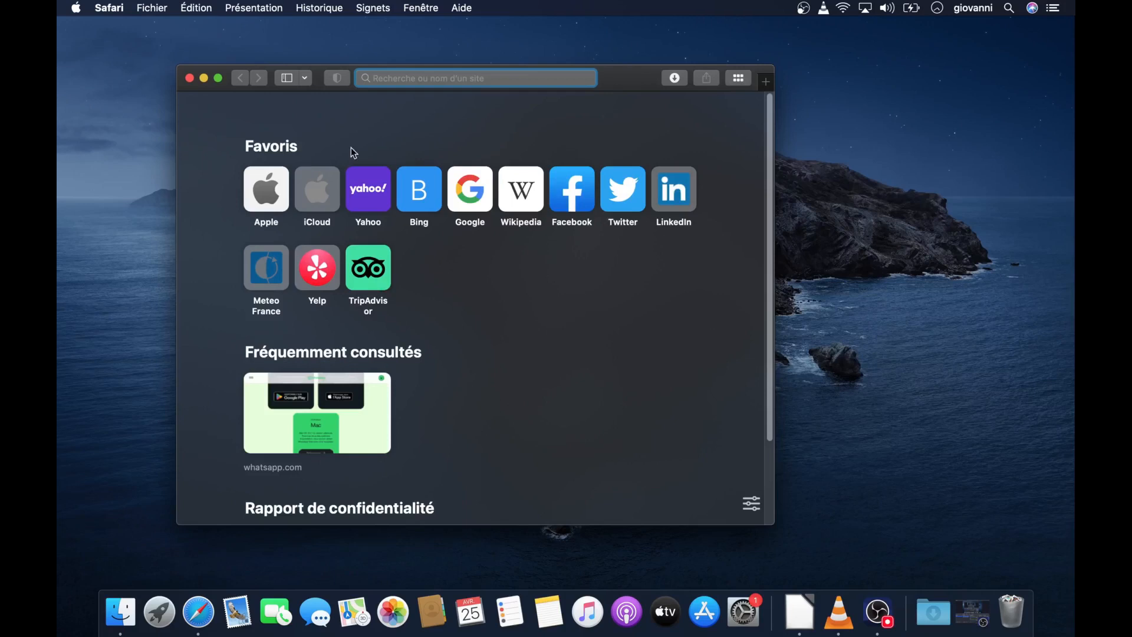
text(sl)
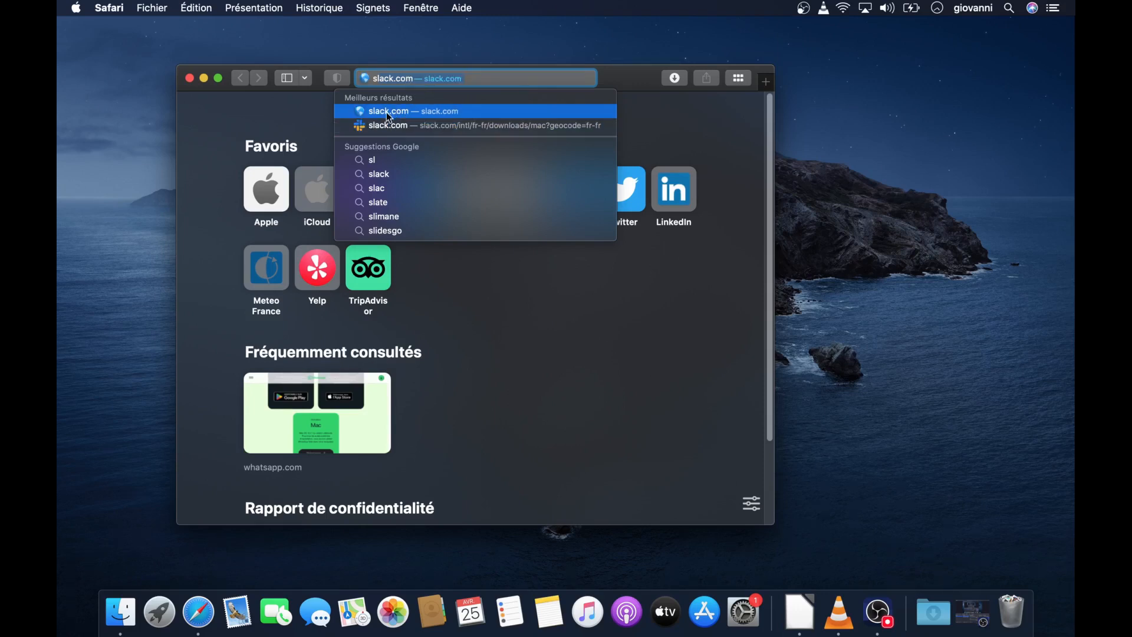
text(ac)
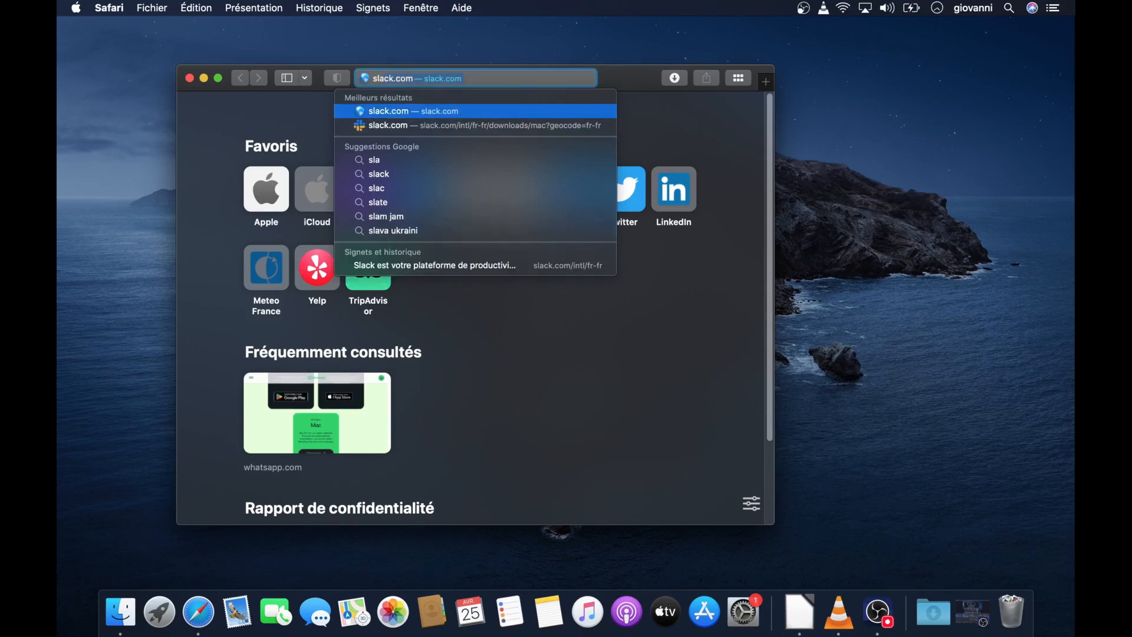
text(k)
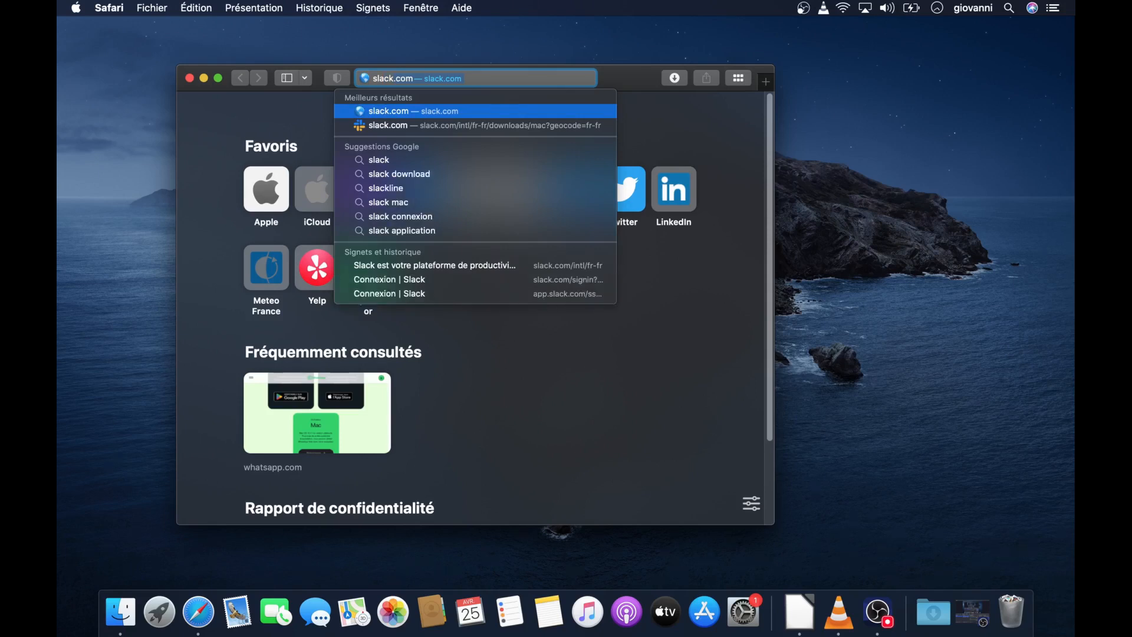
click(427, 78)
key(BackSpace)
key(BackSpace)
key(BackSpace)
key(BackSpace)
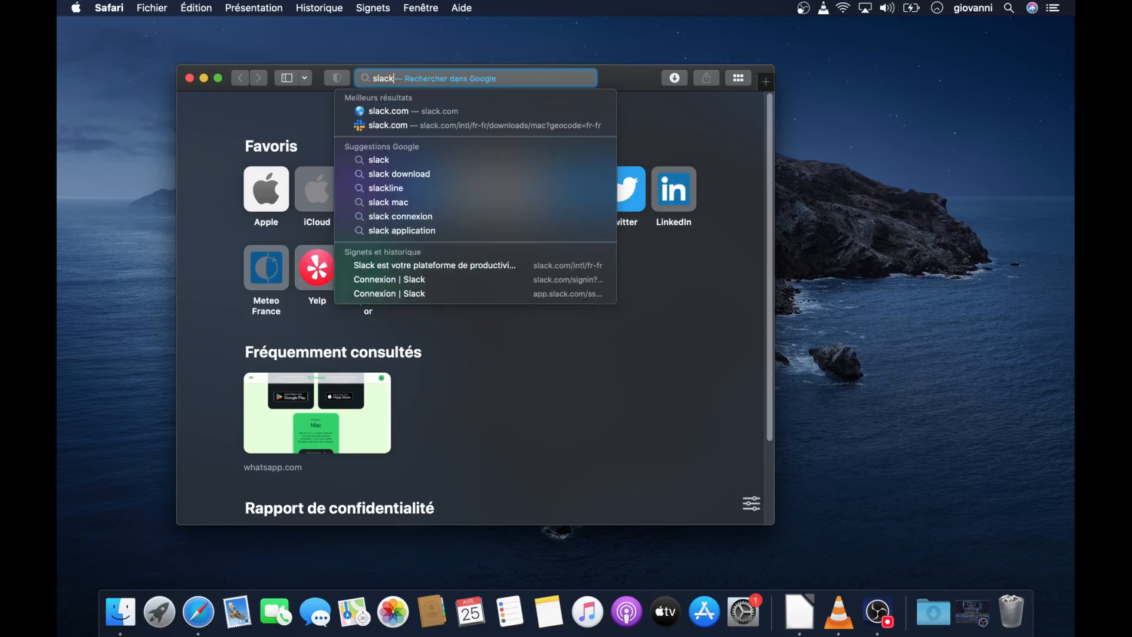
key(Return)
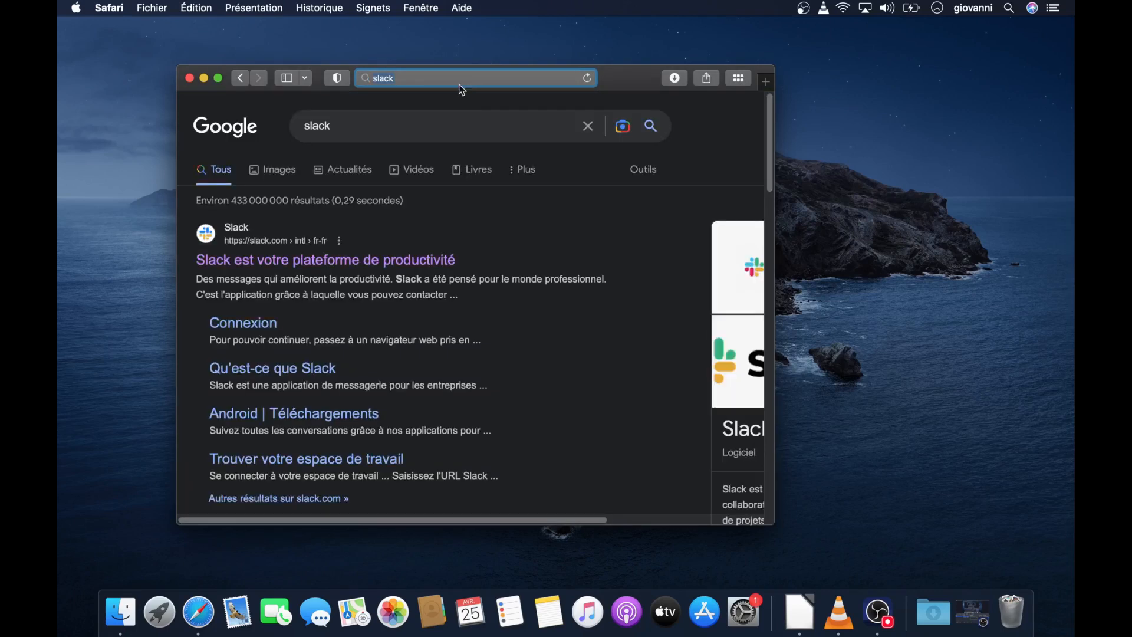
click(218, 79)
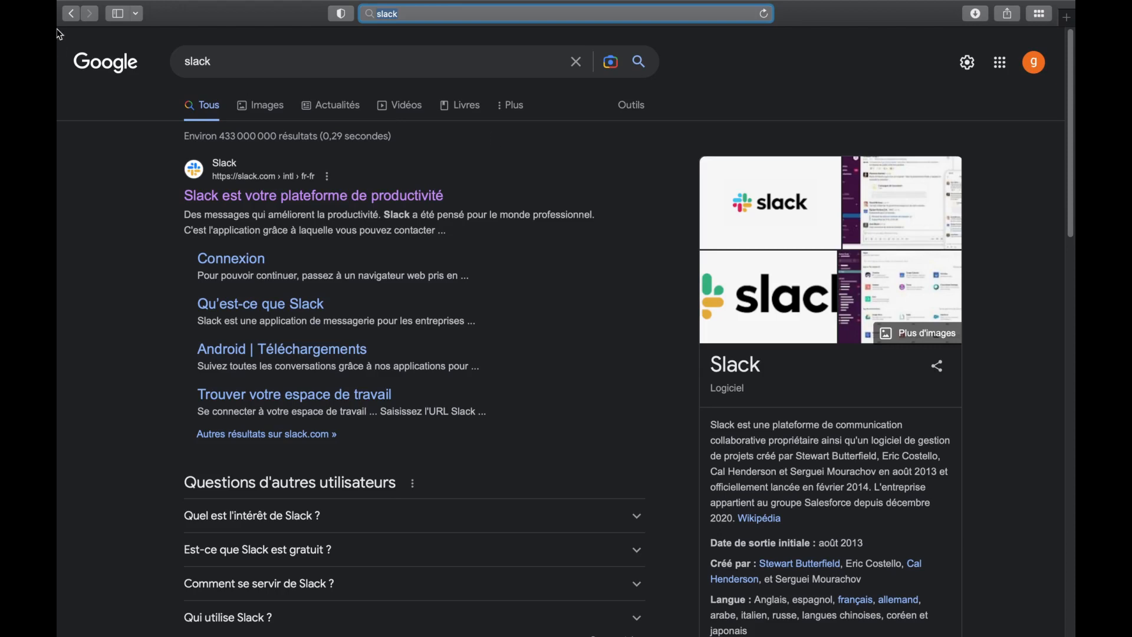
mouse_move(64, 33)
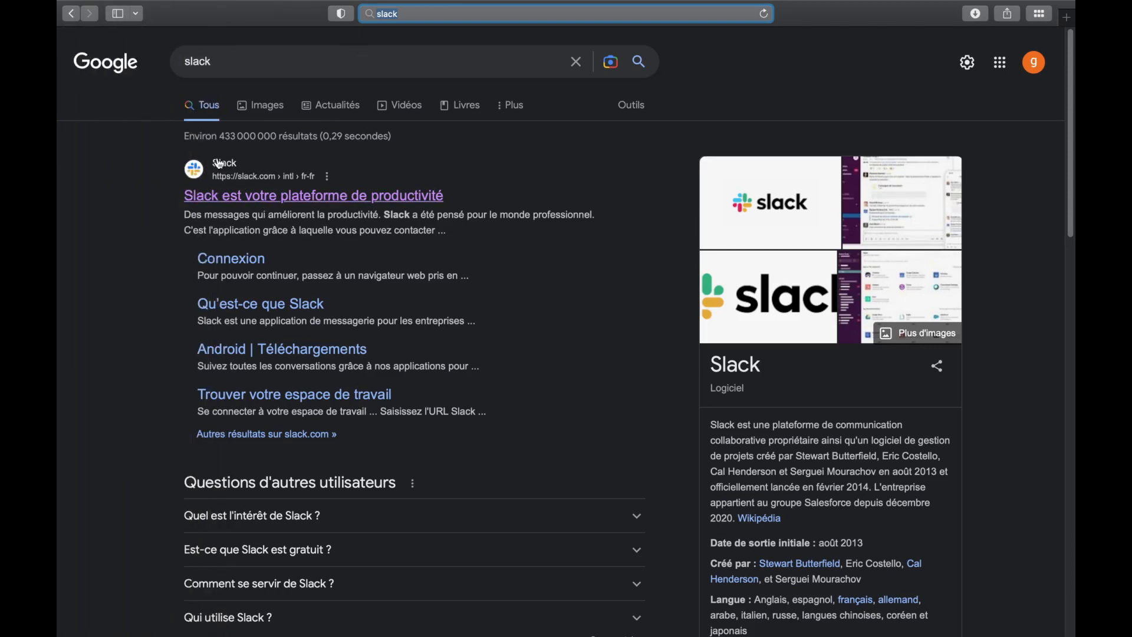
click(307, 197)
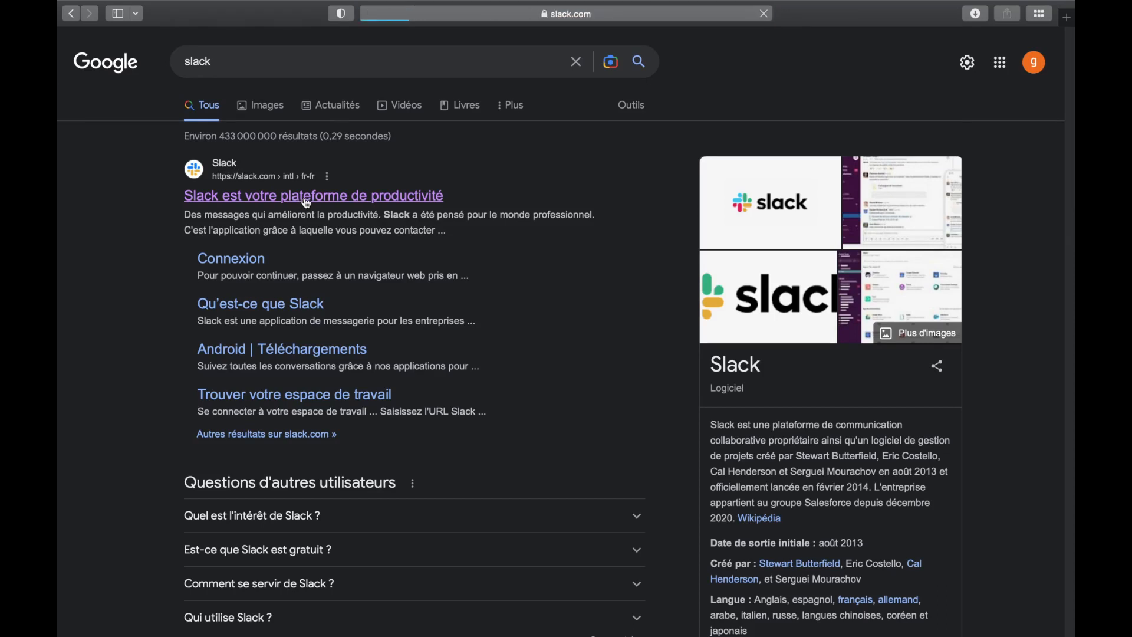
Download the Slack application for Mac from the Slack site and close the Safari window
click(257, 59)
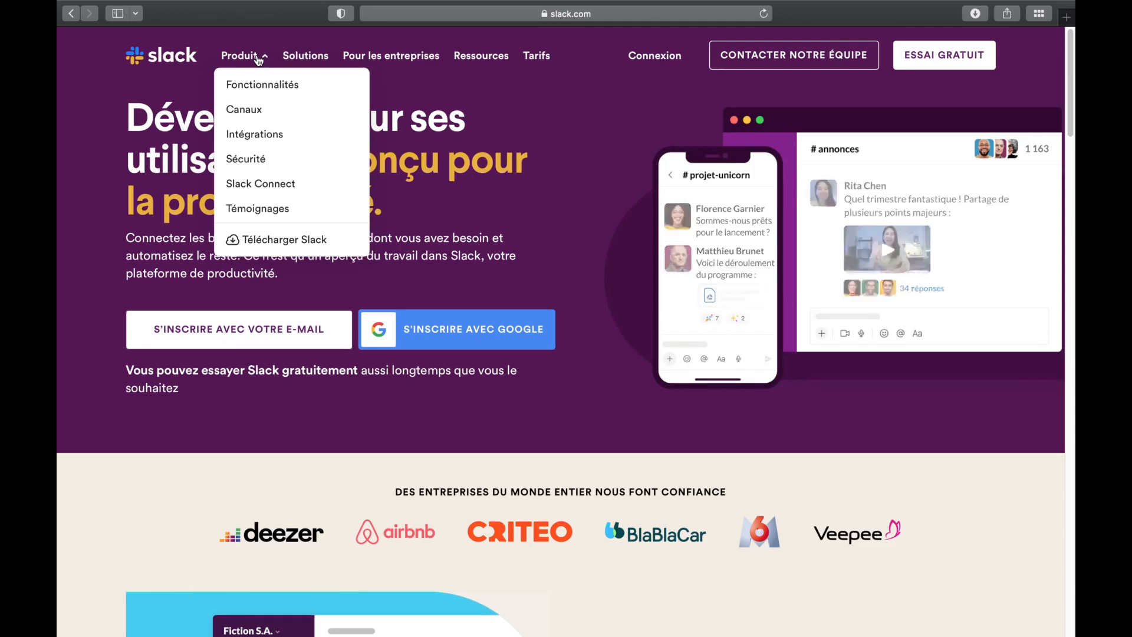
click(301, 242)
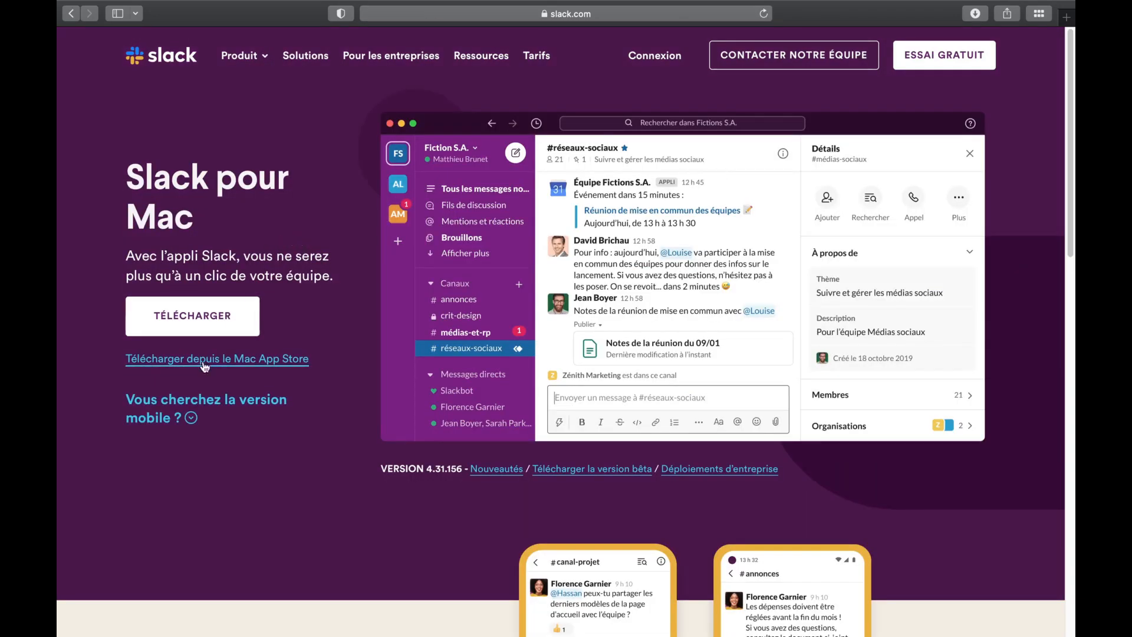
click(203, 319)
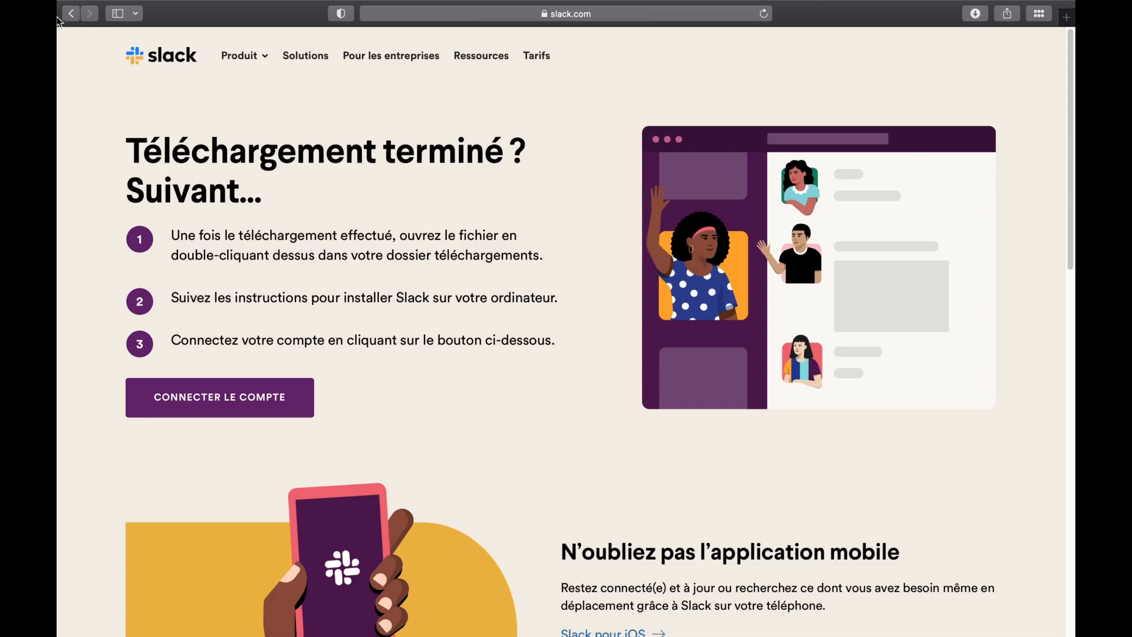
mouse_move(276, 3)
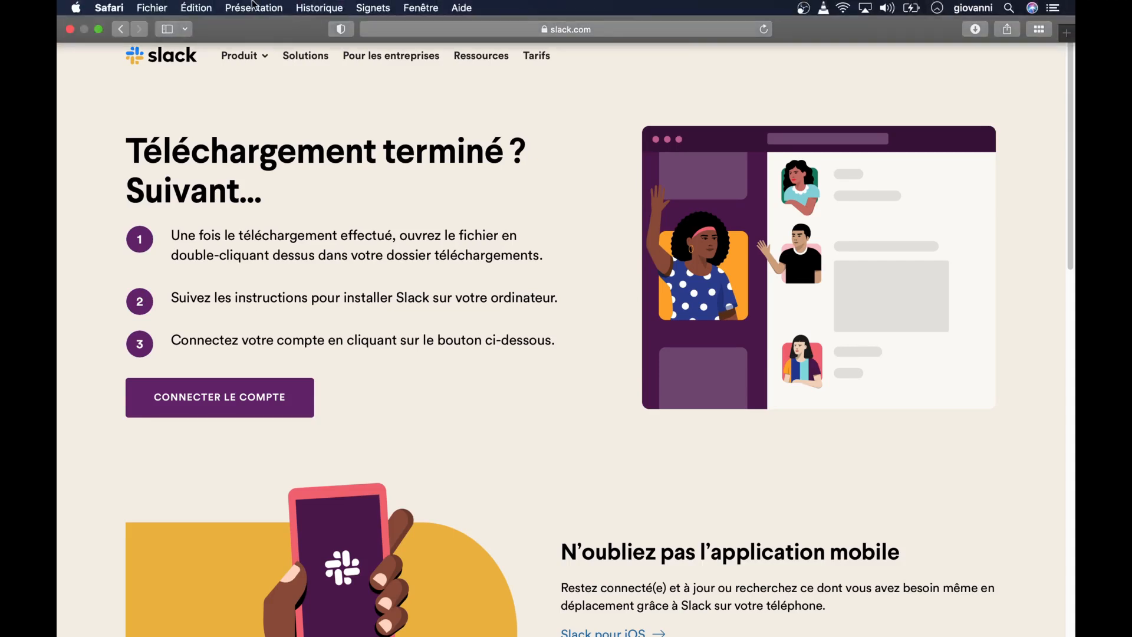
click(65, 29)
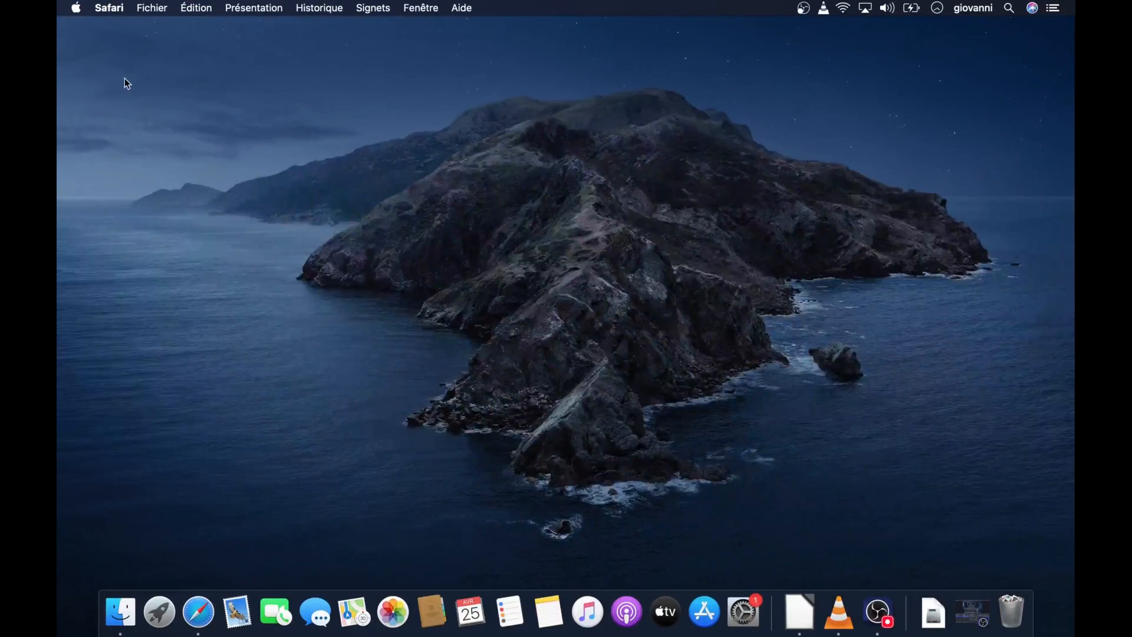
In Finder, move Slack-4.31.156-macOS.dmg from the Téléchargements folder to the desktop
click(119, 612)
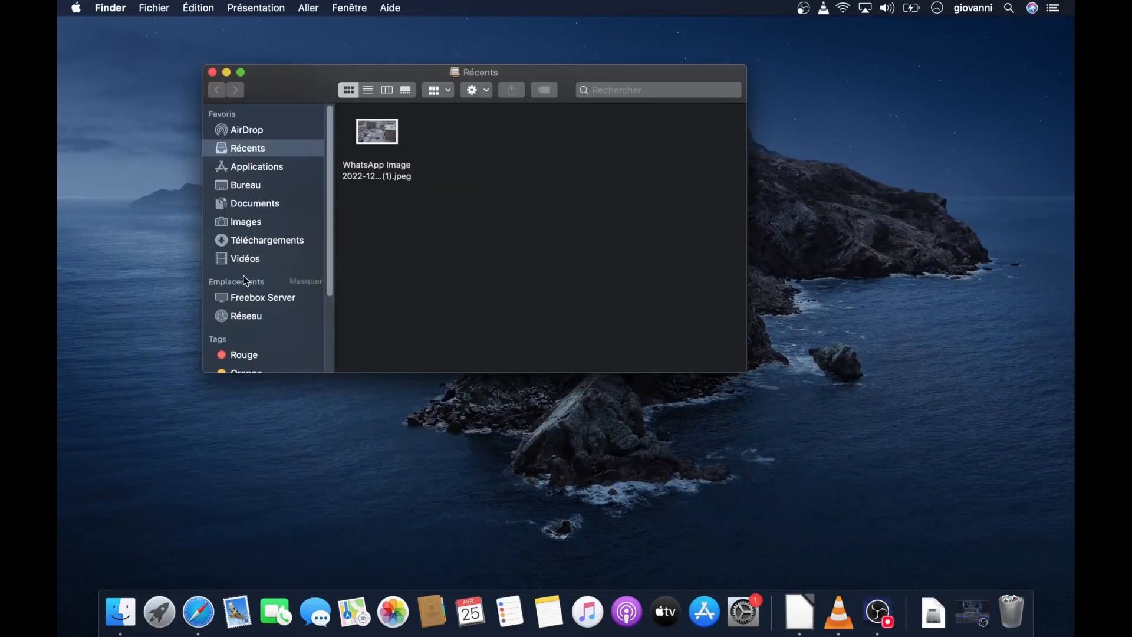
click(264, 240)
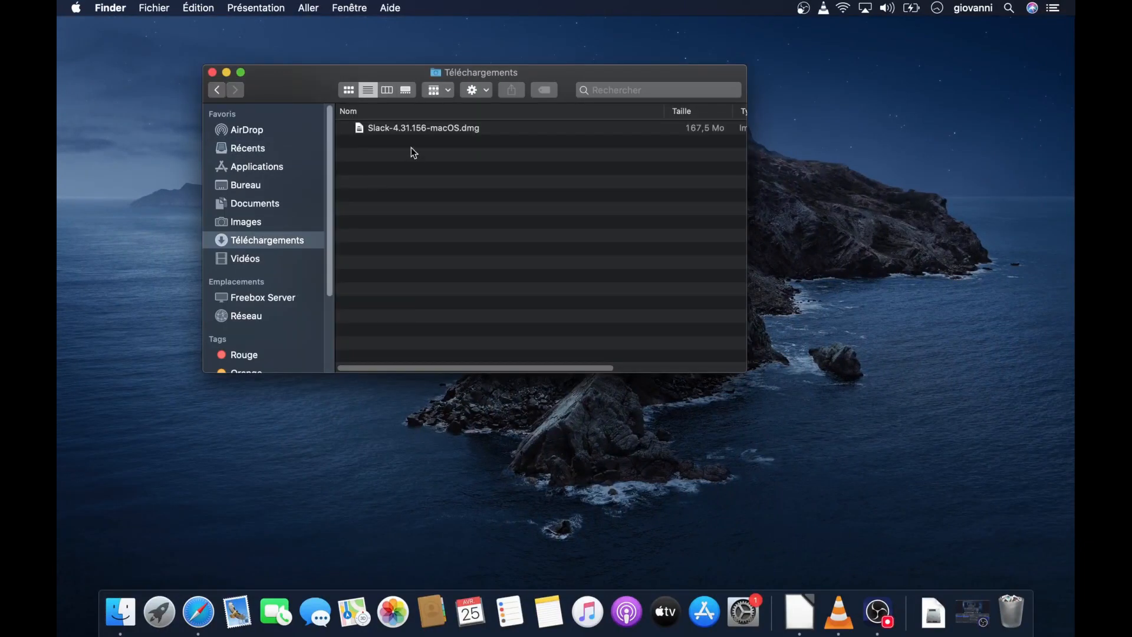
drag(413, 133, 842, 144)
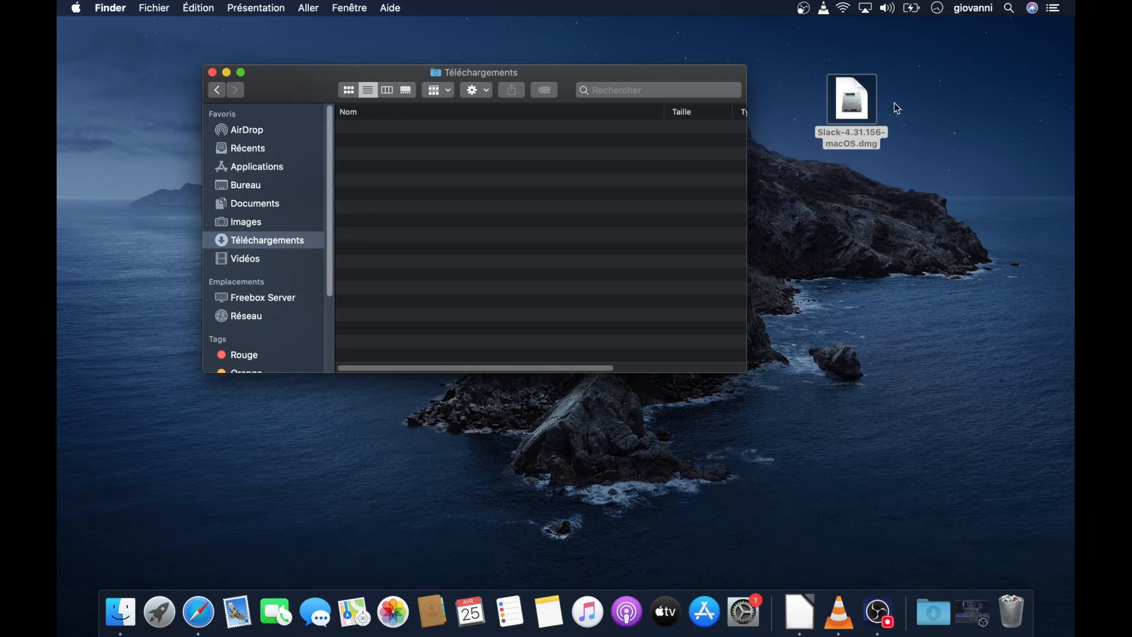
Open the Slack-4.31.156-macOS.dmg disk image, close the Téléchargements window and install Slack by copying it into the Applications folder
double_click(863, 113)
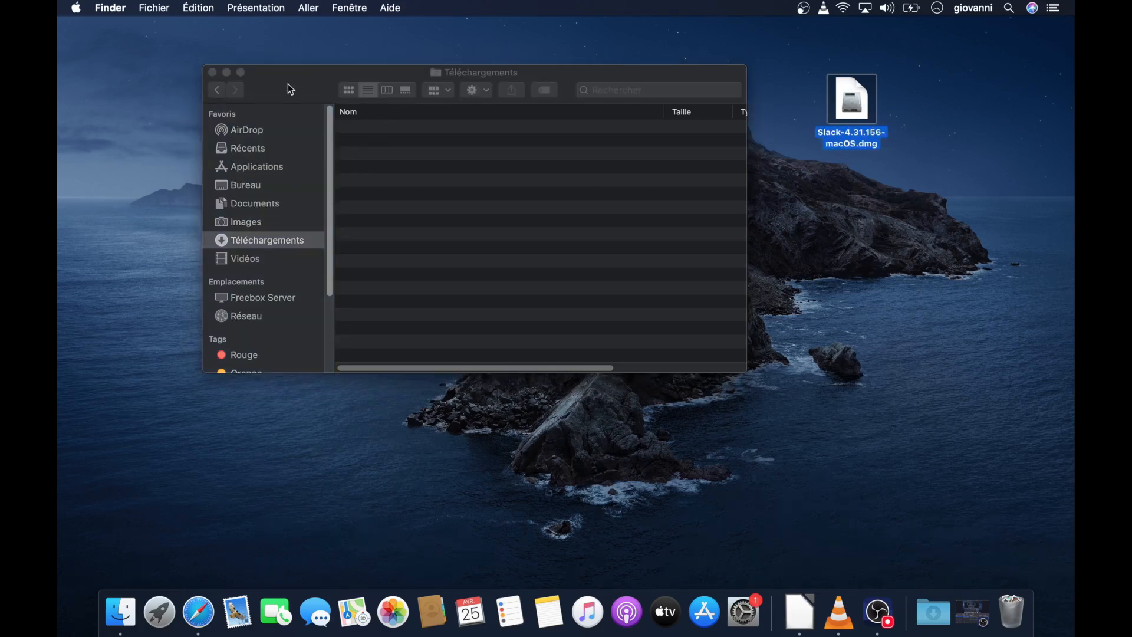
click(213, 73)
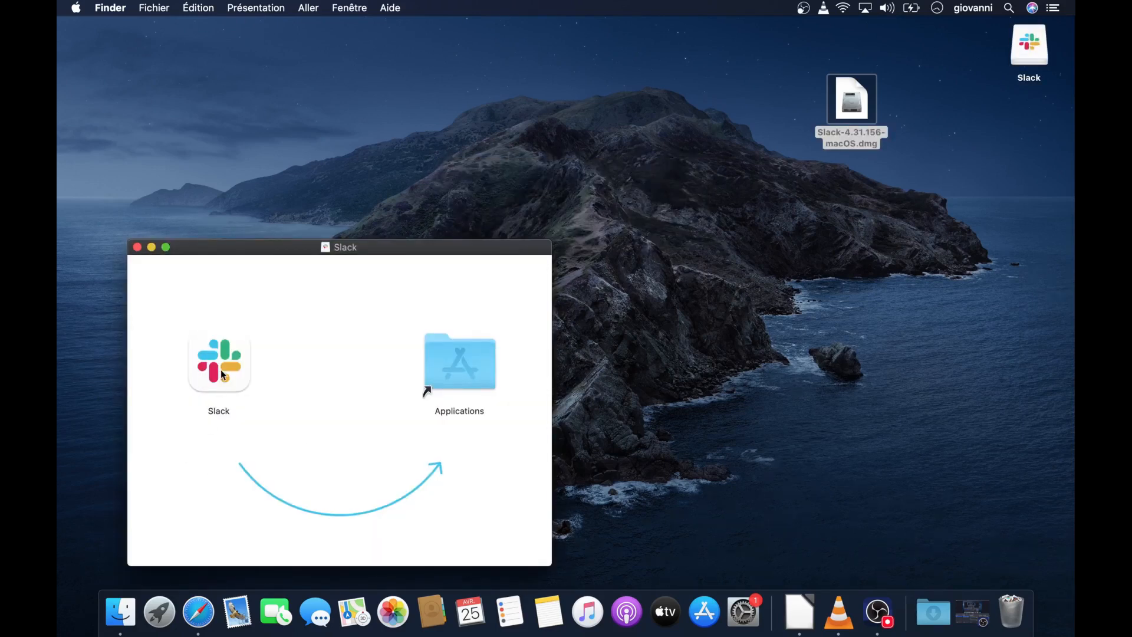
drag(222, 363, 459, 379)
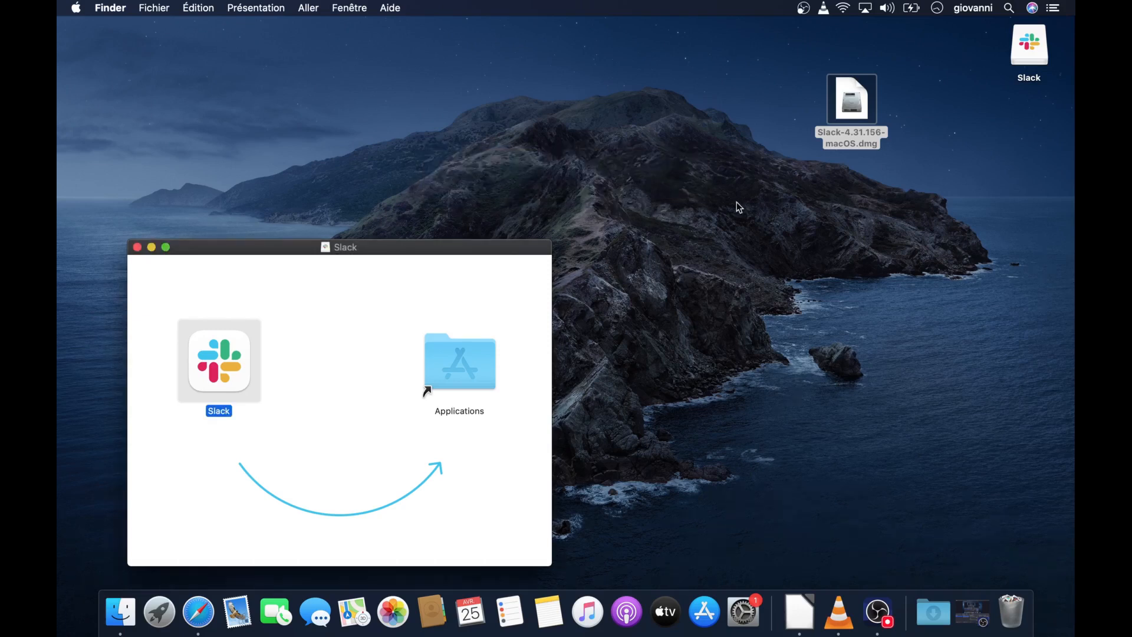
Close the Slack installer window, move Slack-4.31.156-macOS.dmg to the trash and eject the Slack volume
click(137, 247)
drag(850, 94, 1028, 607)
drag(1038, 51, 1031, 618)
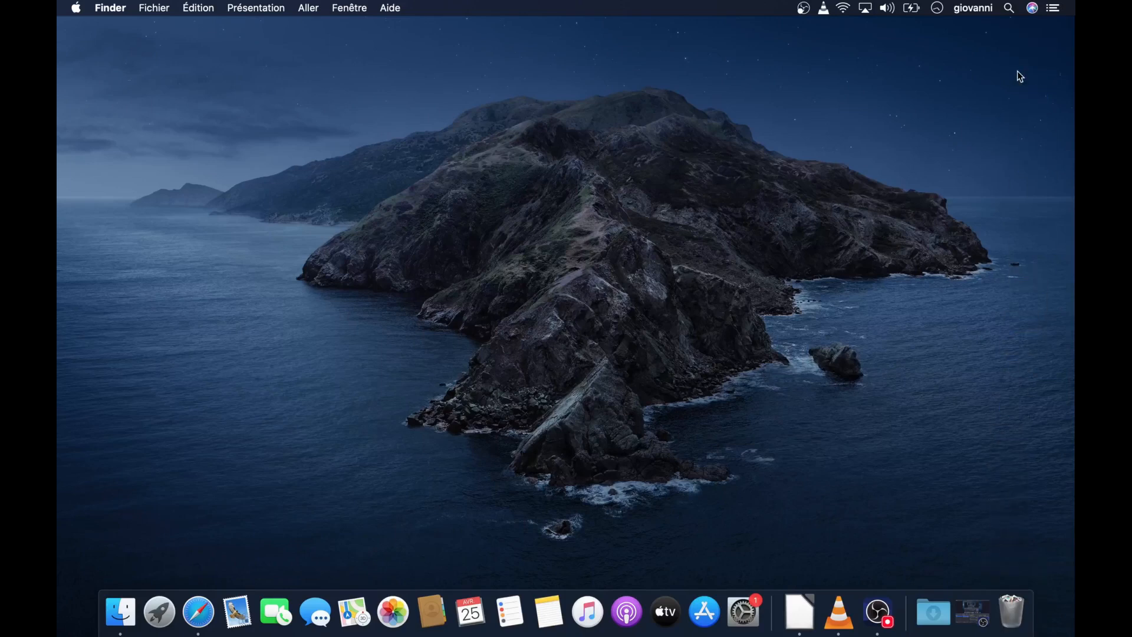
Launch Slack from Launchpad and approve opening the app downloaded from the Internet
click(167, 606)
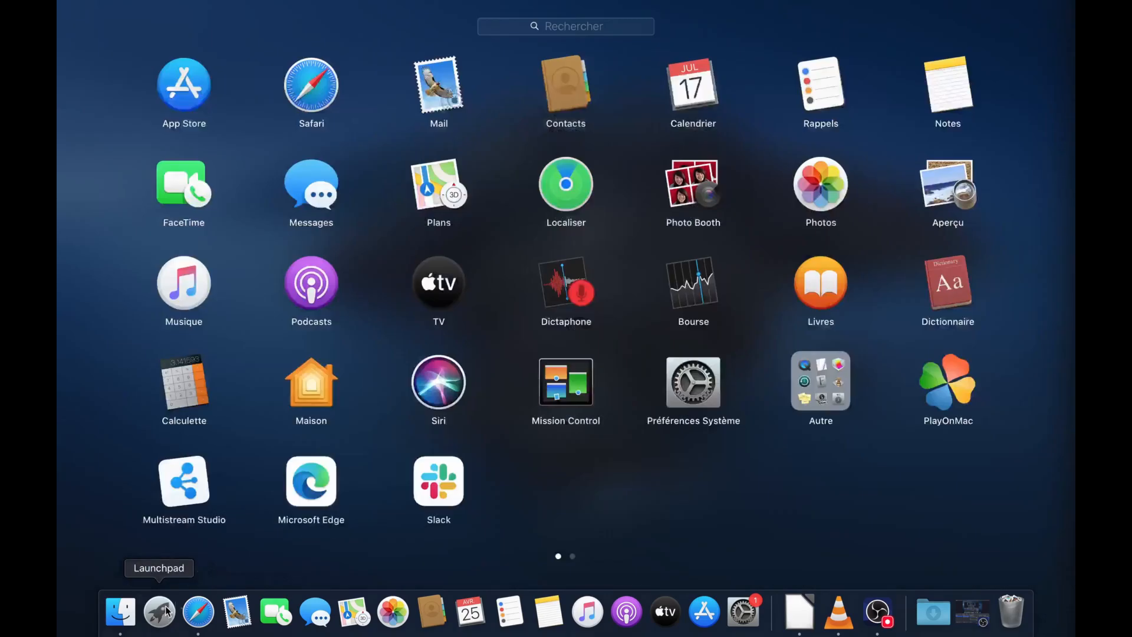
click(444, 490)
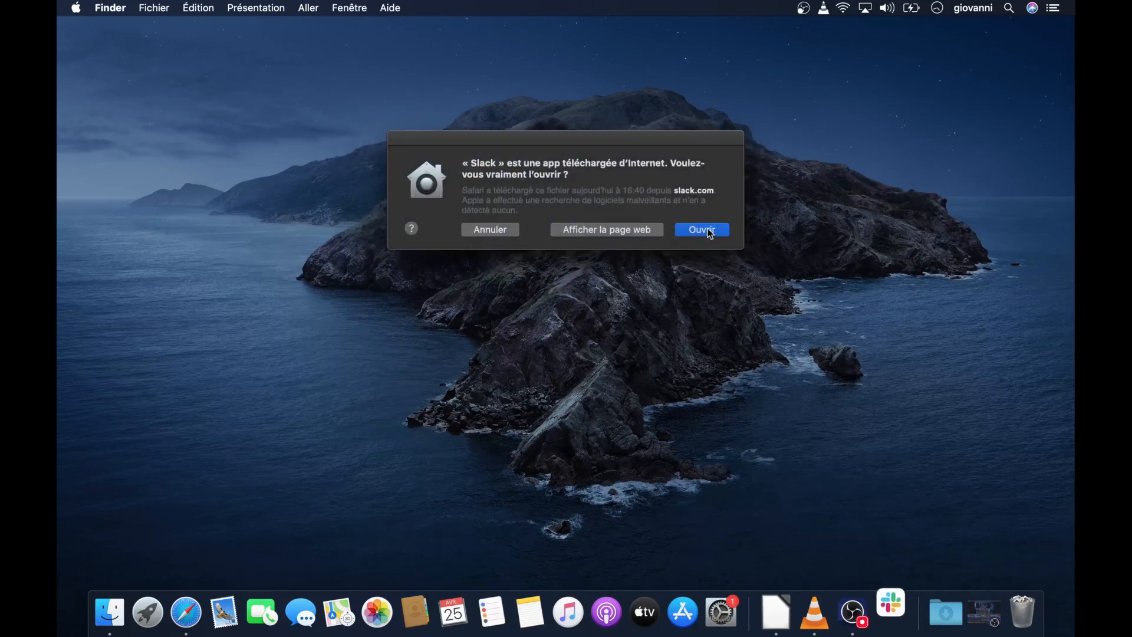
click(708, 231)
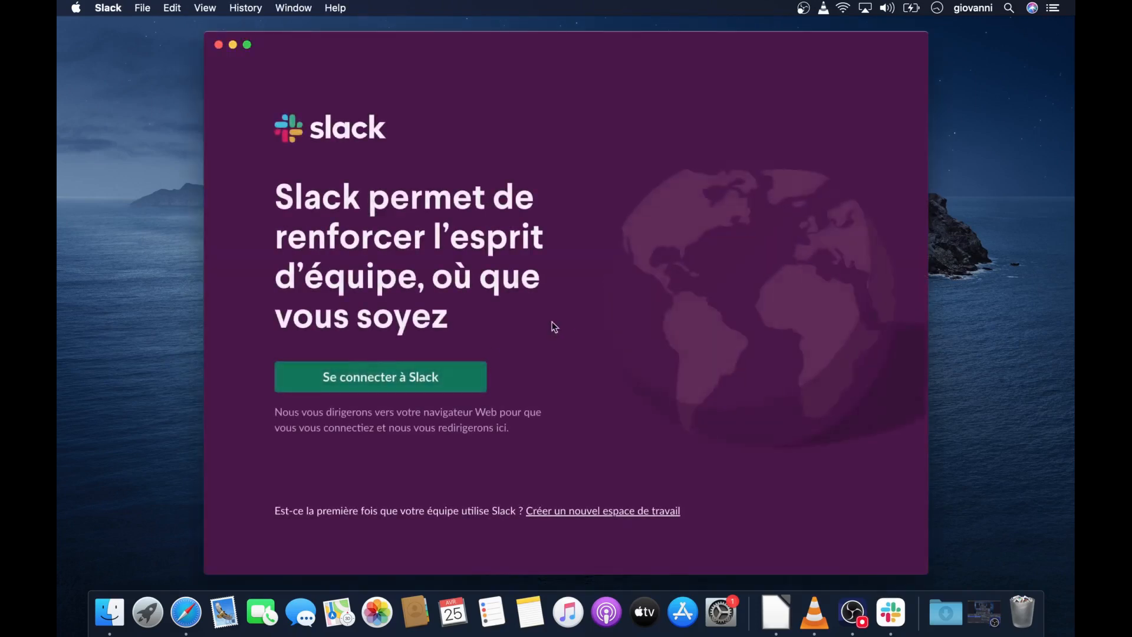
Sign in to Slack through the browser with the existing Google account
click(407, 377)
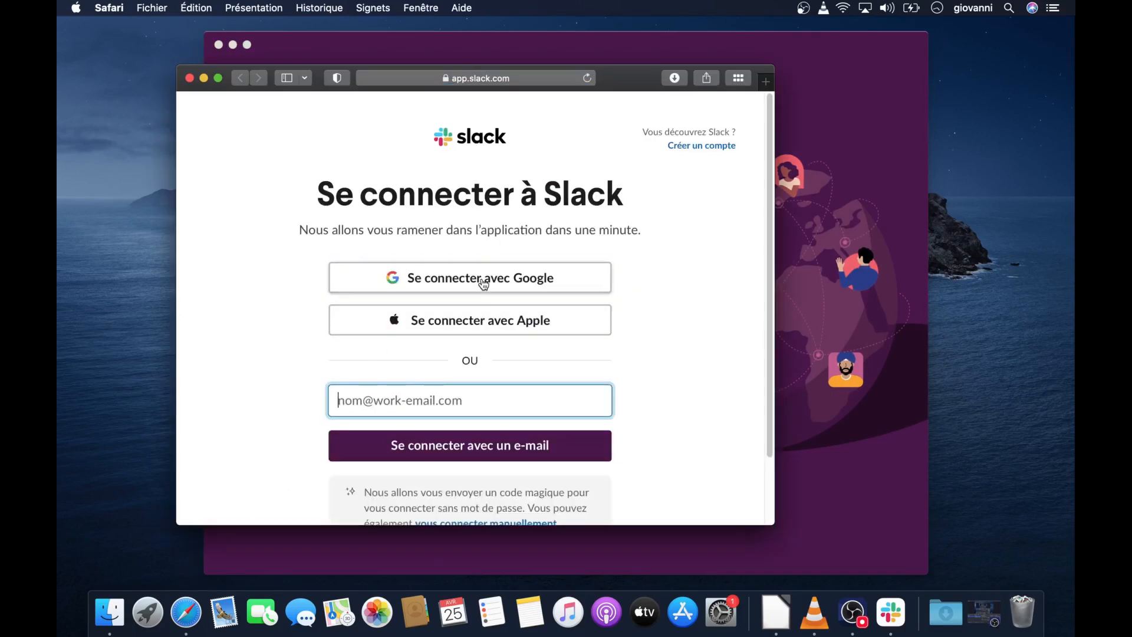
click(483, 280)
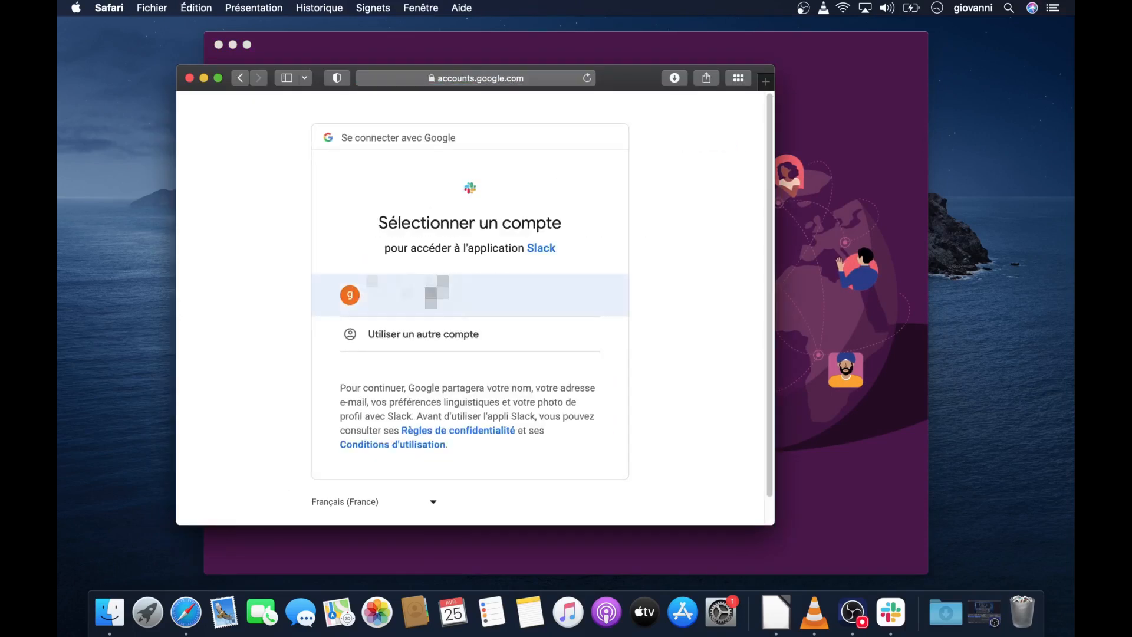
click(436, 295)
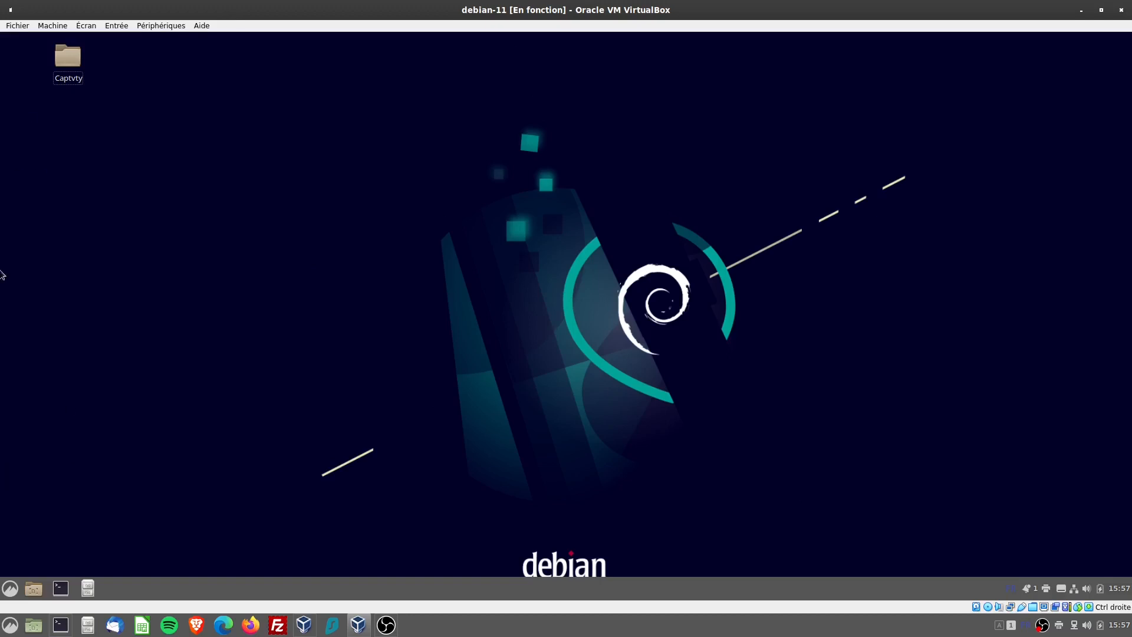
In the debian-11 virtual machine, launch Firefox, search Google for "slack" and open the official Slack site
click(7, 588)
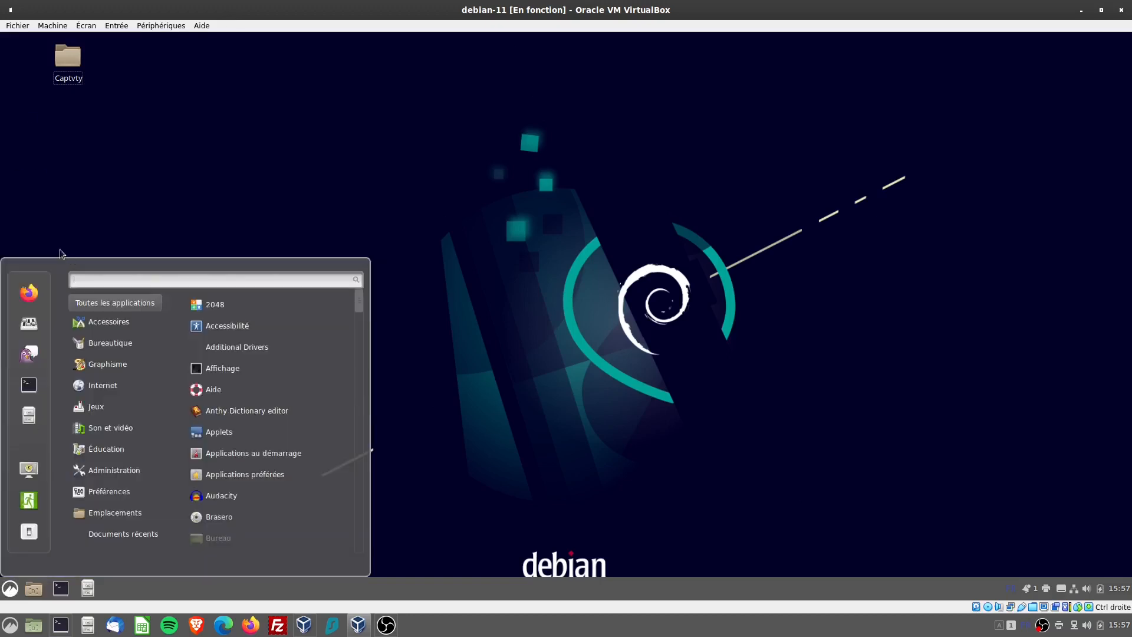
click(28, 295)
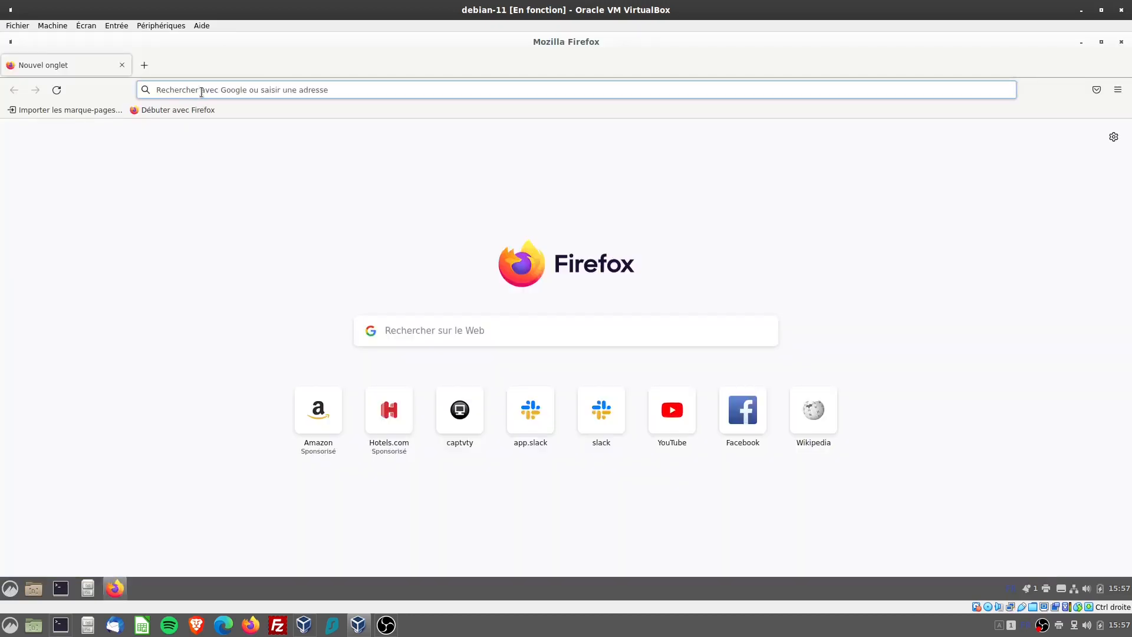
text(slac)
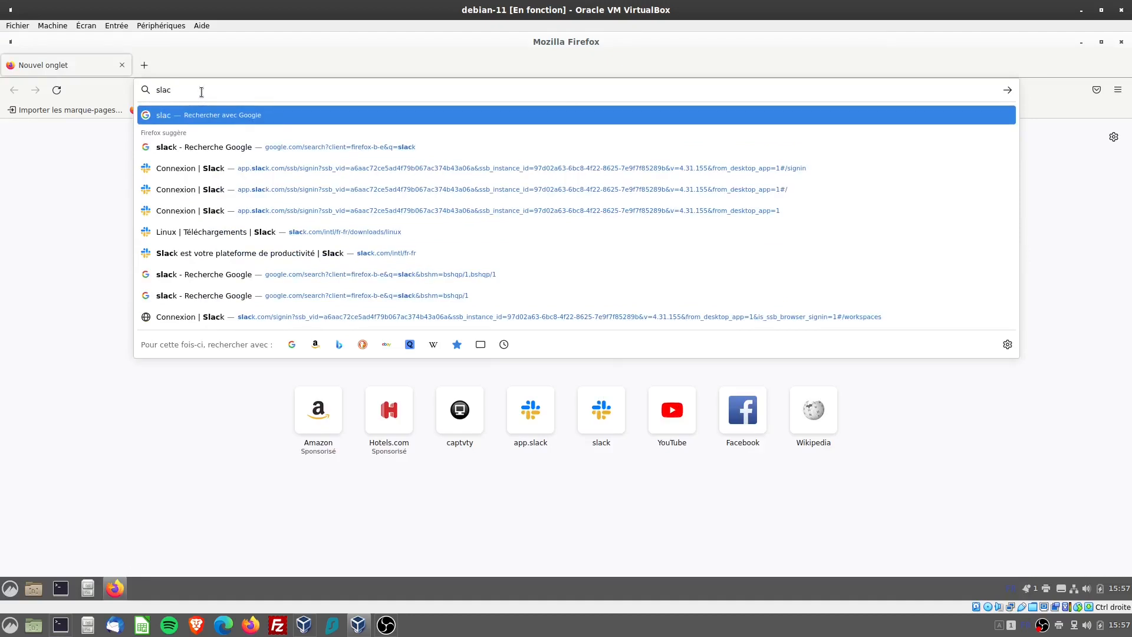
text(k)
key(Return)
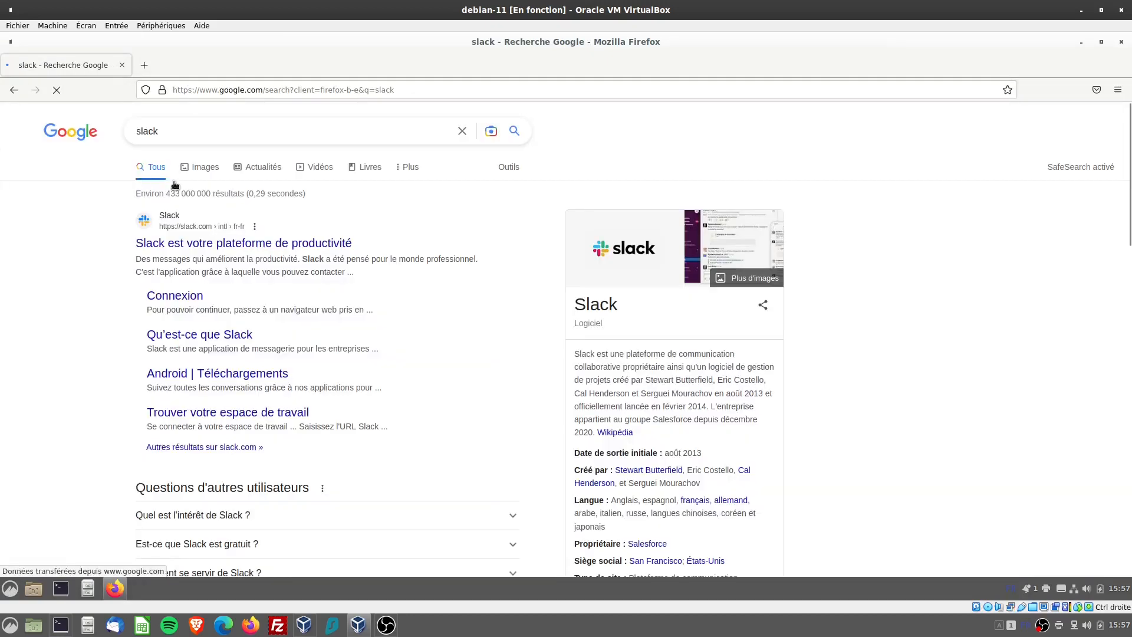
click(205, 245)
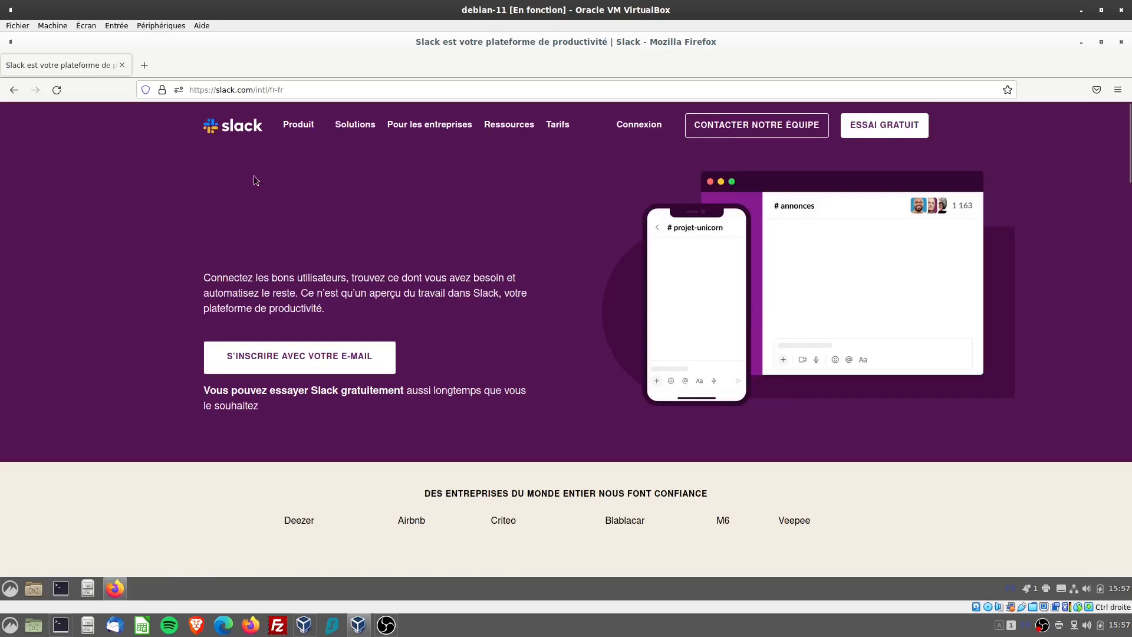
Download the .deb version of Slack for Linux from the Slack site and close Firefox
mouse_move(311, 128)
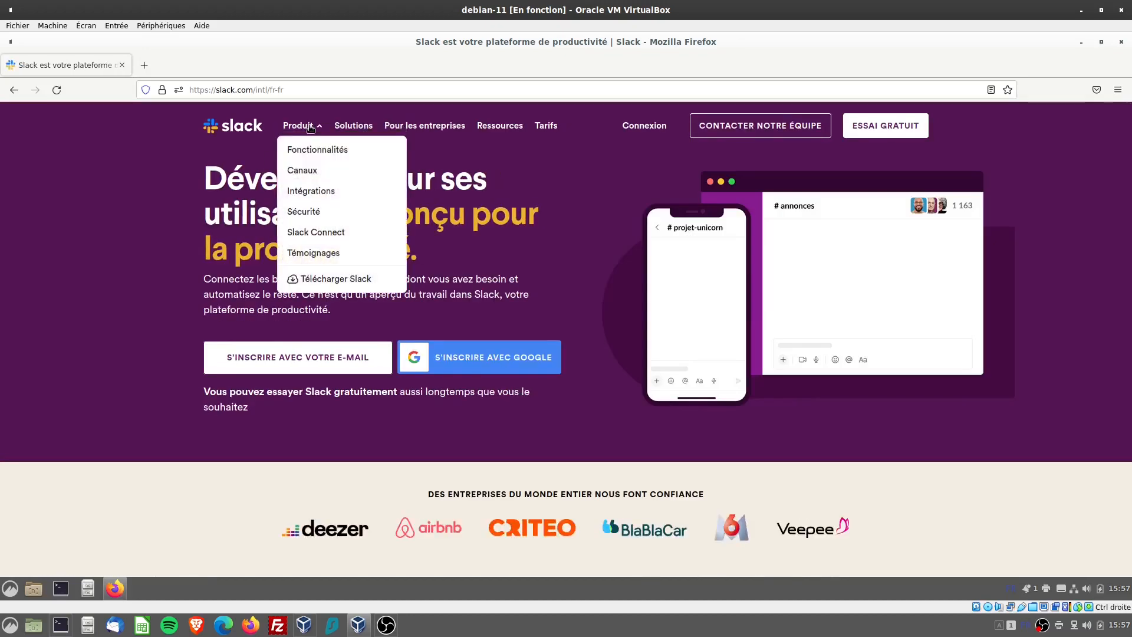
click(323, 280)
click(322, 281)
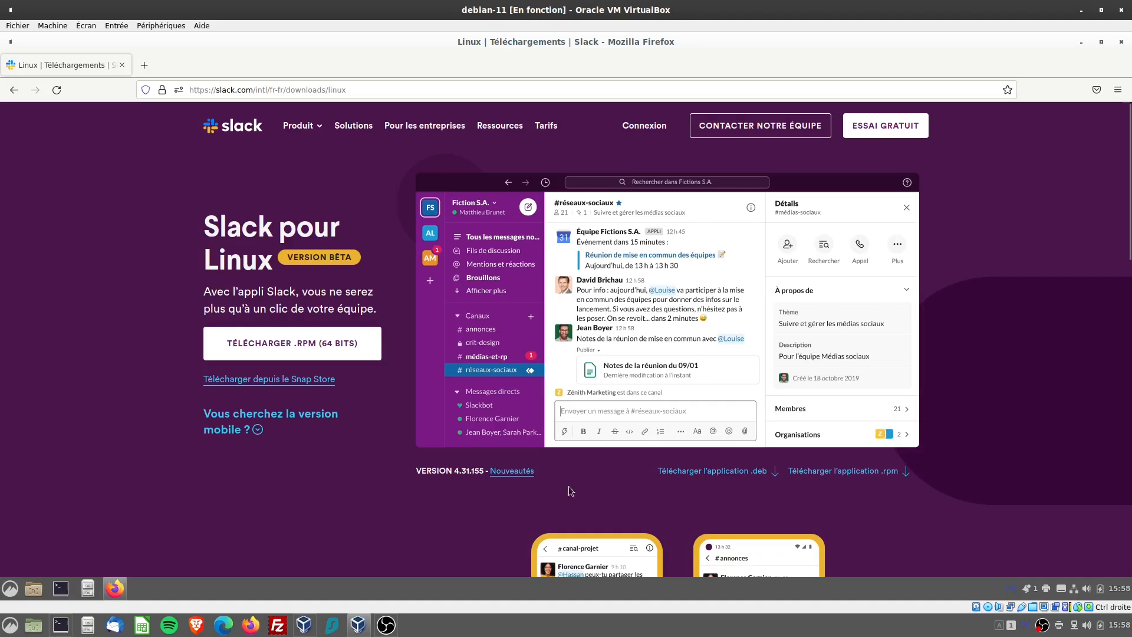
click(742, 474)
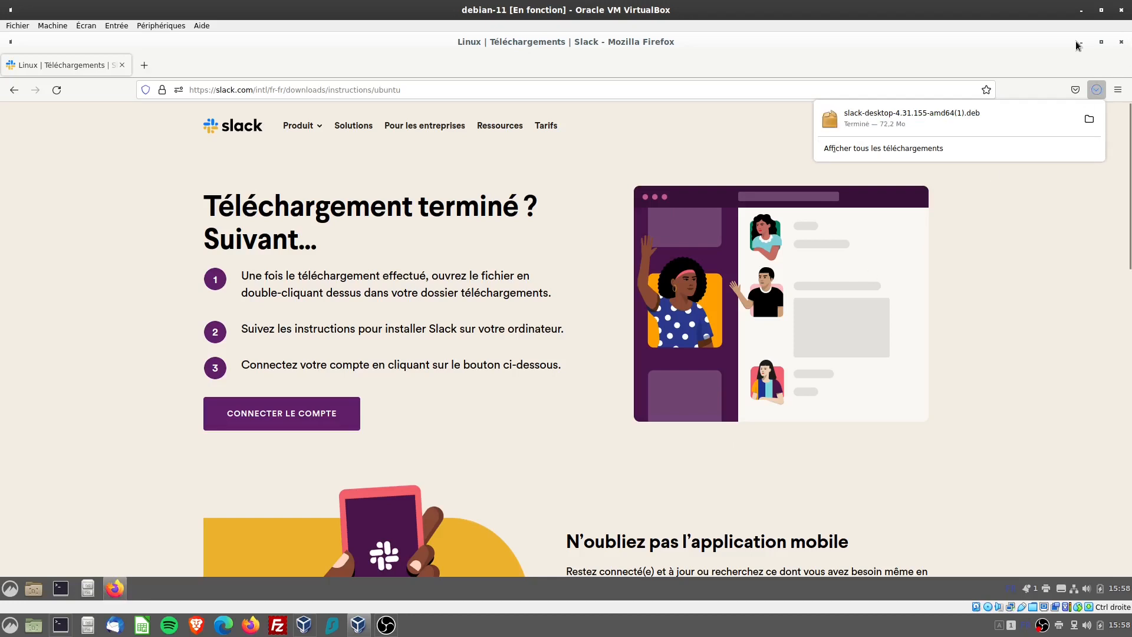
click(1121, 45)
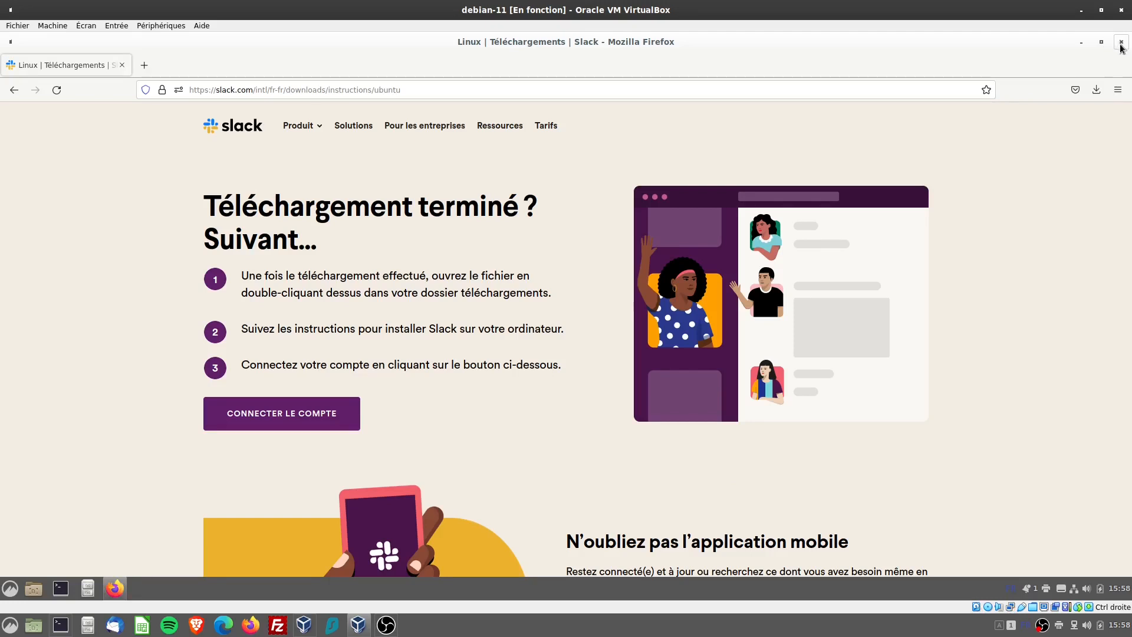
click(1121, 46)
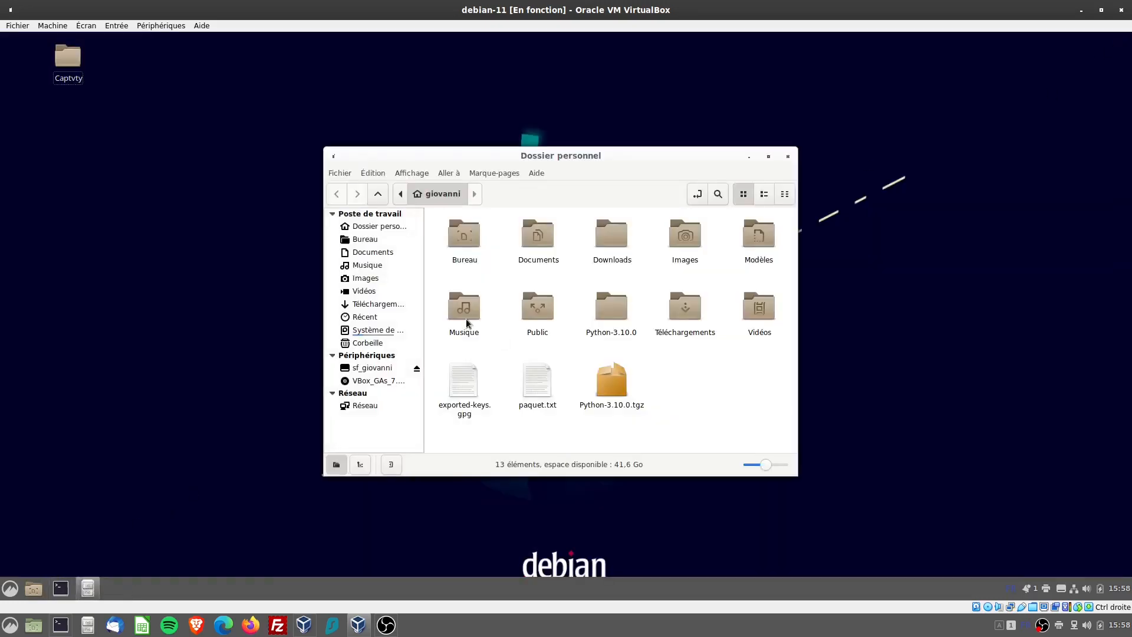
In the Téléchargements folder, delete the duplicate slack-desktop-4.31.155-amd64(1).deb and captvty-2.9.13.1.zip
click(373, 305)
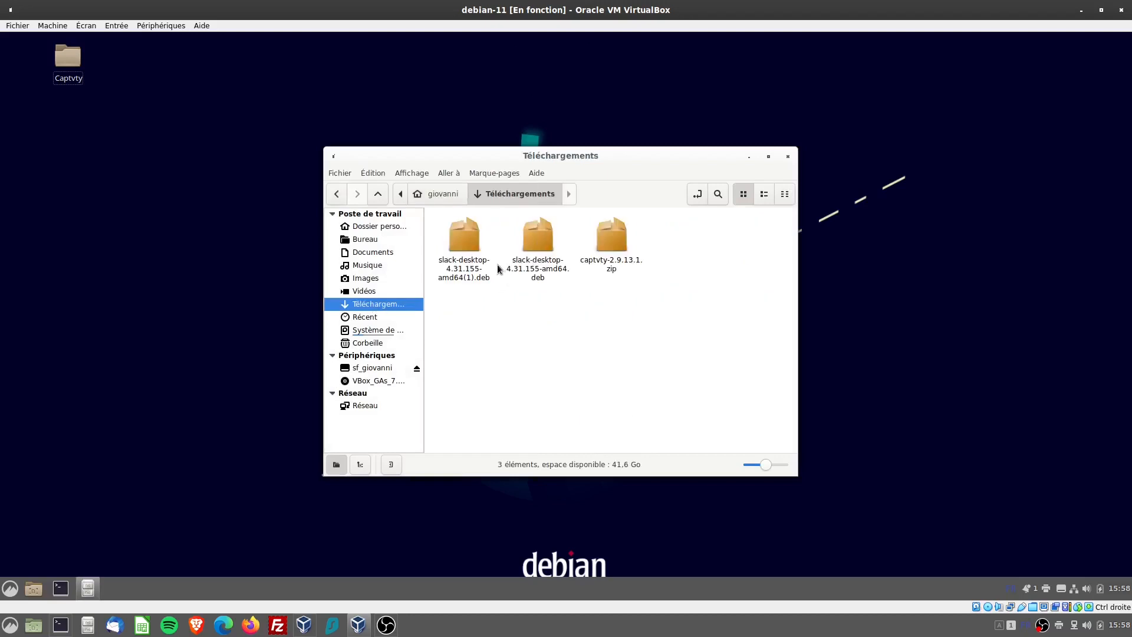
click(472, 248)
key(Delete)
click(544, 236)
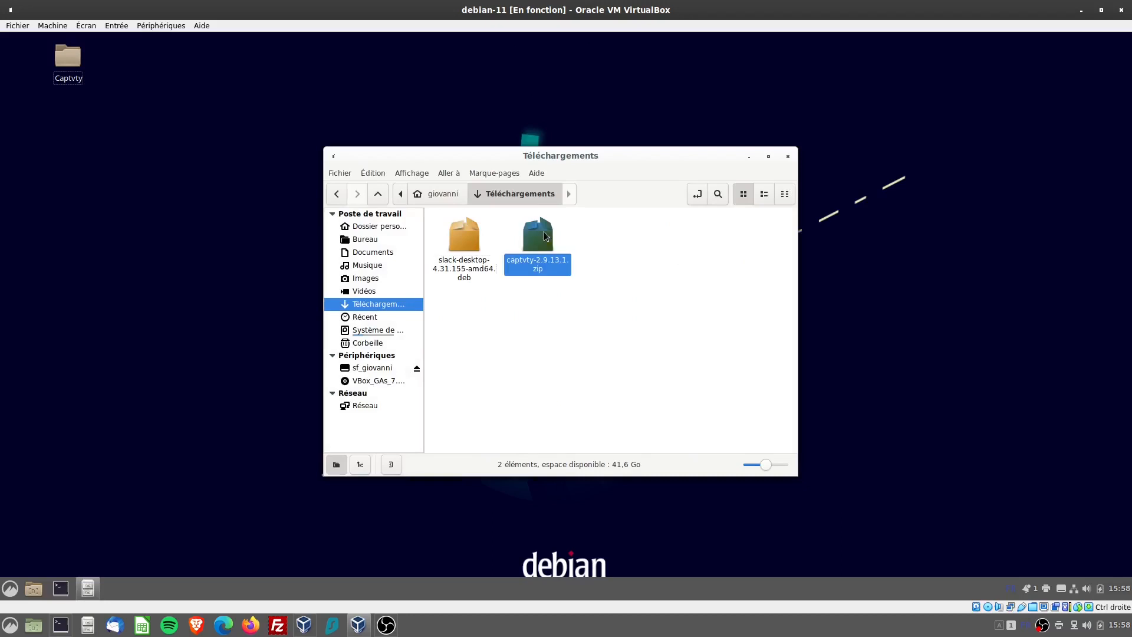
key(Delete)
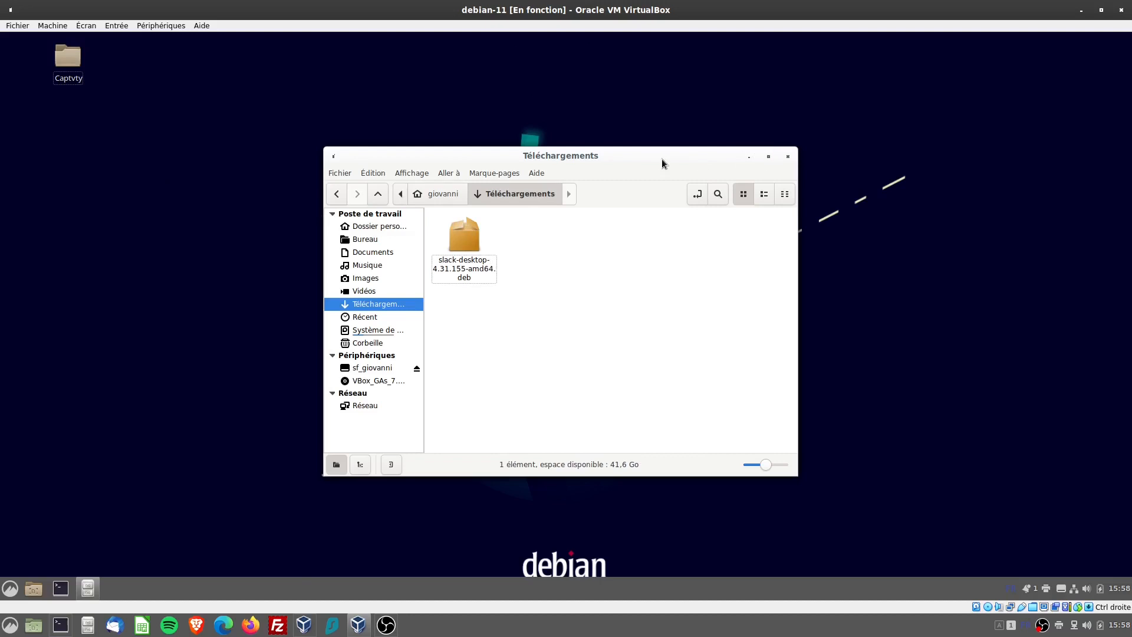
Maximize the file manager, view slack-desktop-4.31.155-amd64.deb in the default package installer and close the installer
drag(662, 158, 753, 162)
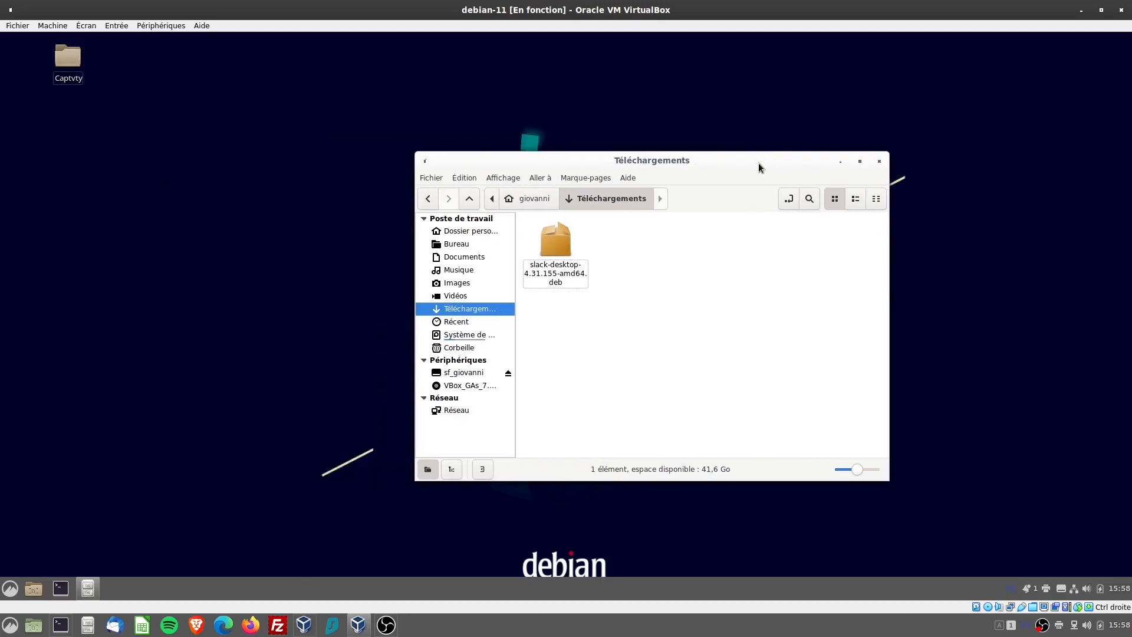
click(861, 162)
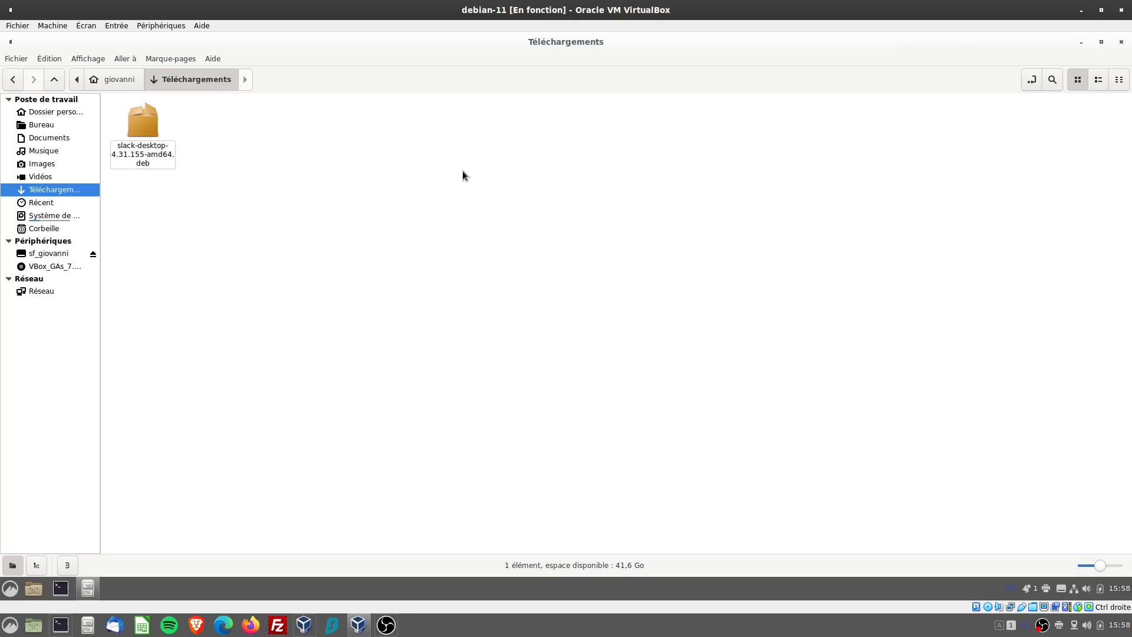
double_click(138, 128)
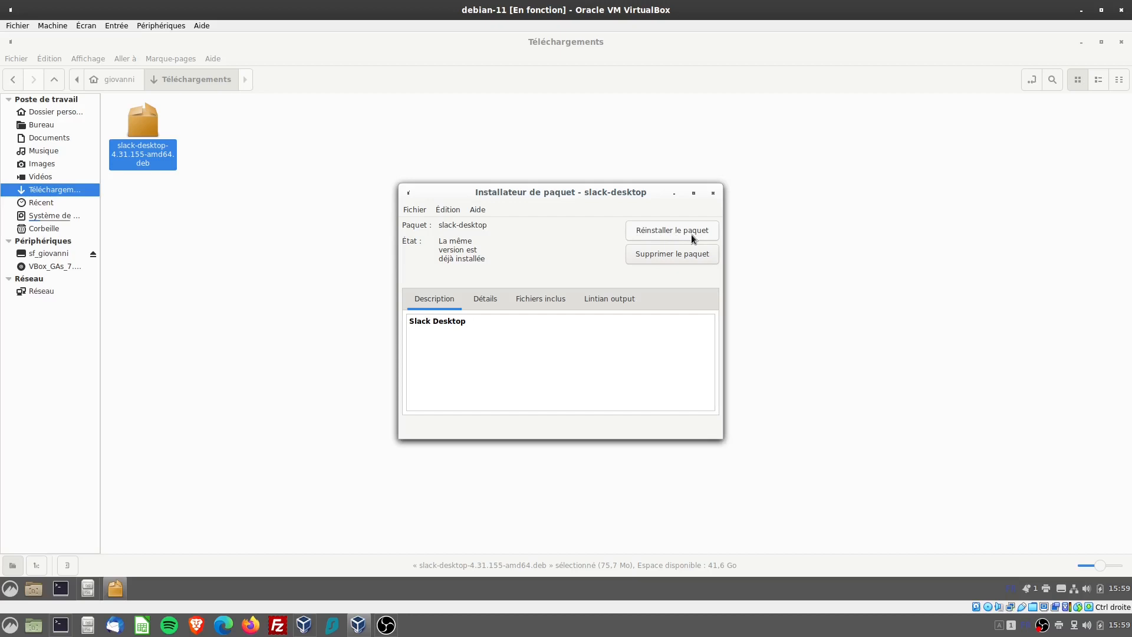
click(713, 193)
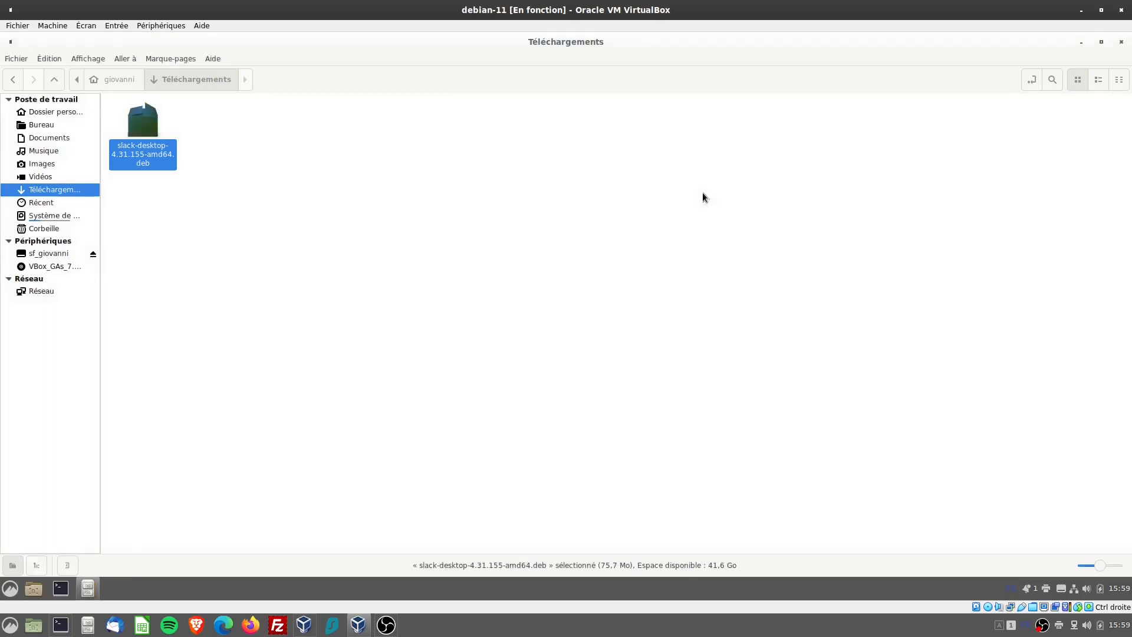
Examine the contents of slack-desktop-4.31.155-amd64.deb in the archive manager (Gestionnaire d'archives) and close it
right_click(142, 129)
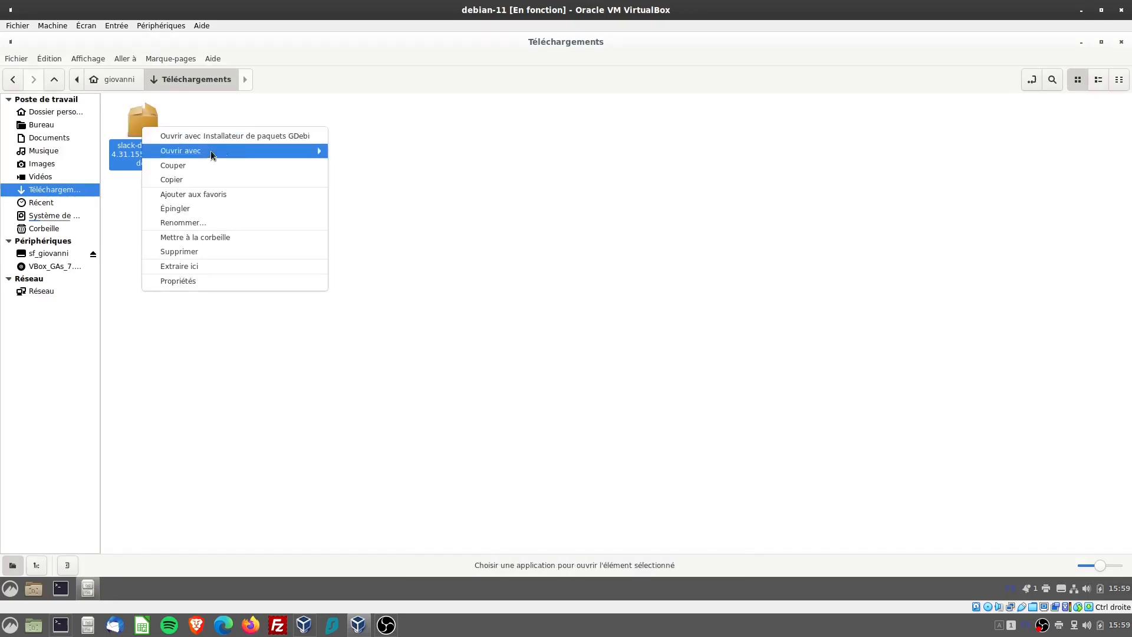
mouse_move(213, 151)
click(355, 150)
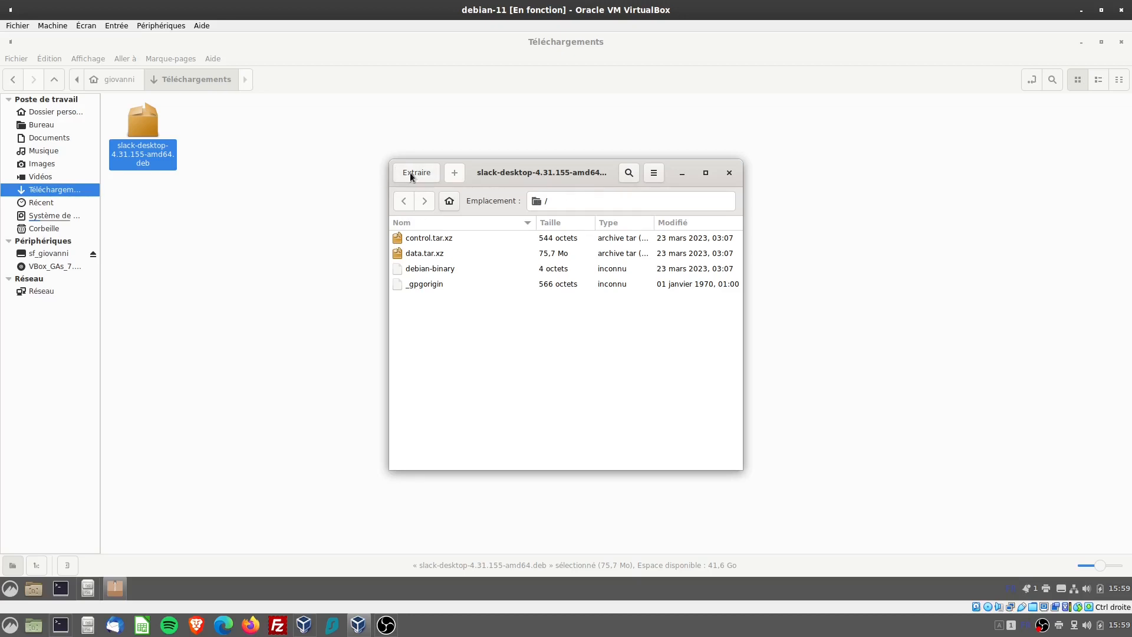
click(730, 172)
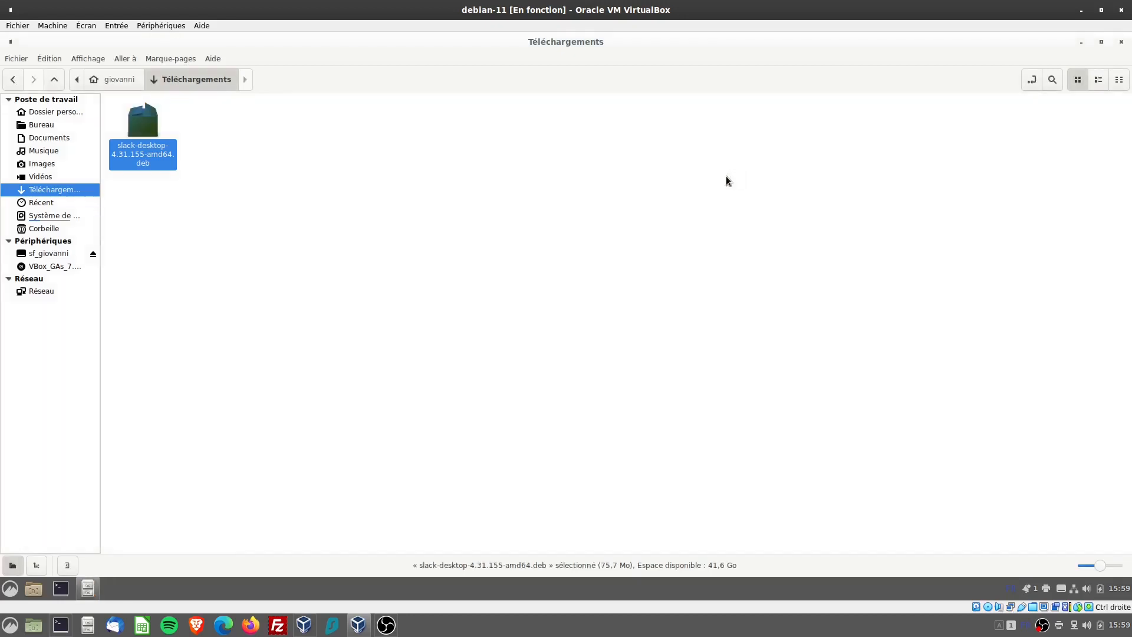
Open slack-desktop-4.31.155-amd64.deb with Installation de l'application, close that window and go back to the home folder
right_click(149, 130)
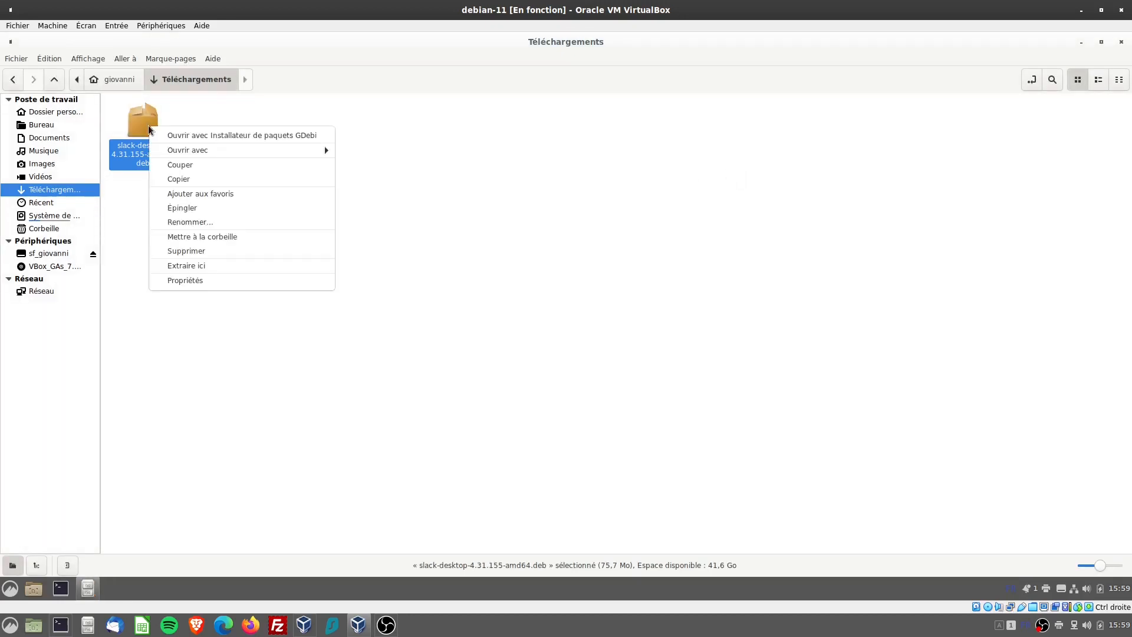
mouse_move(185, 156)
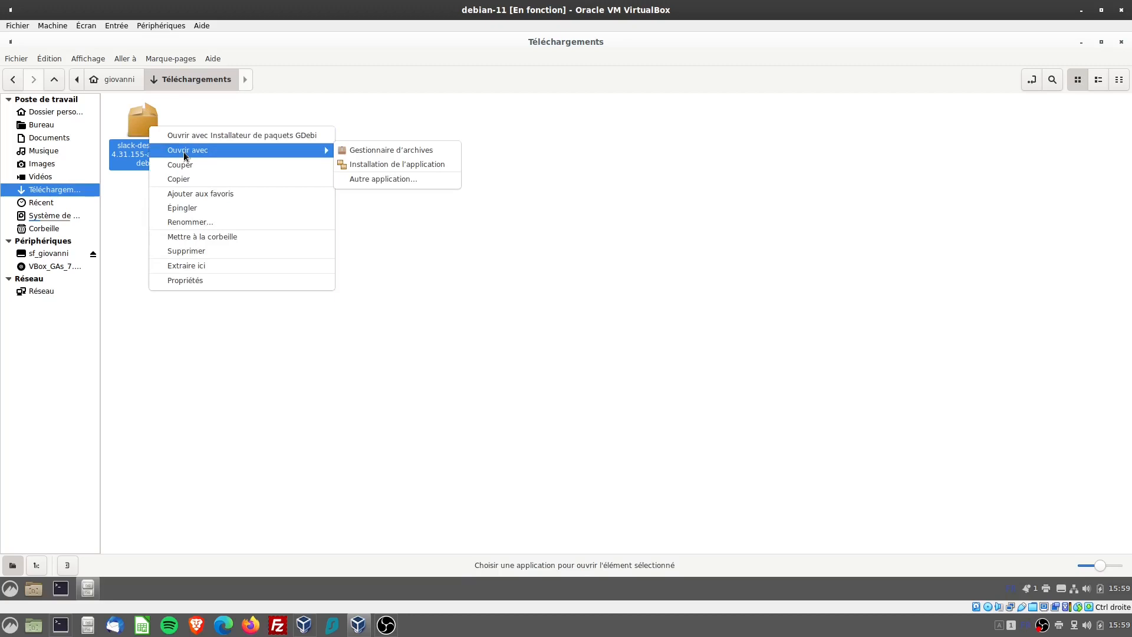
click(429, 167)
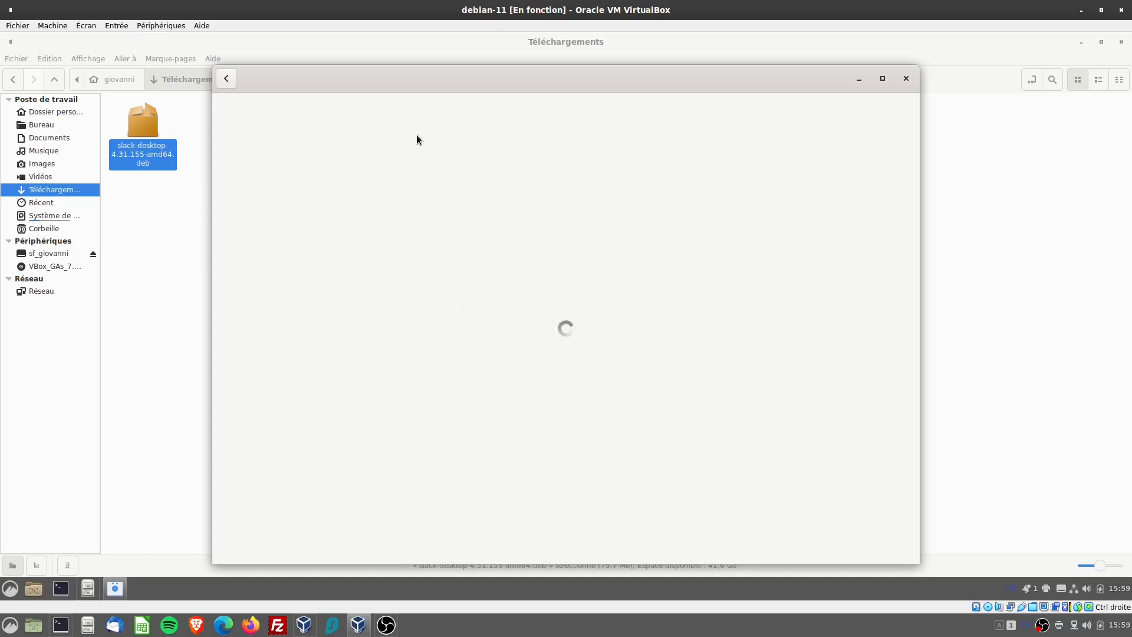
click(907, 78)
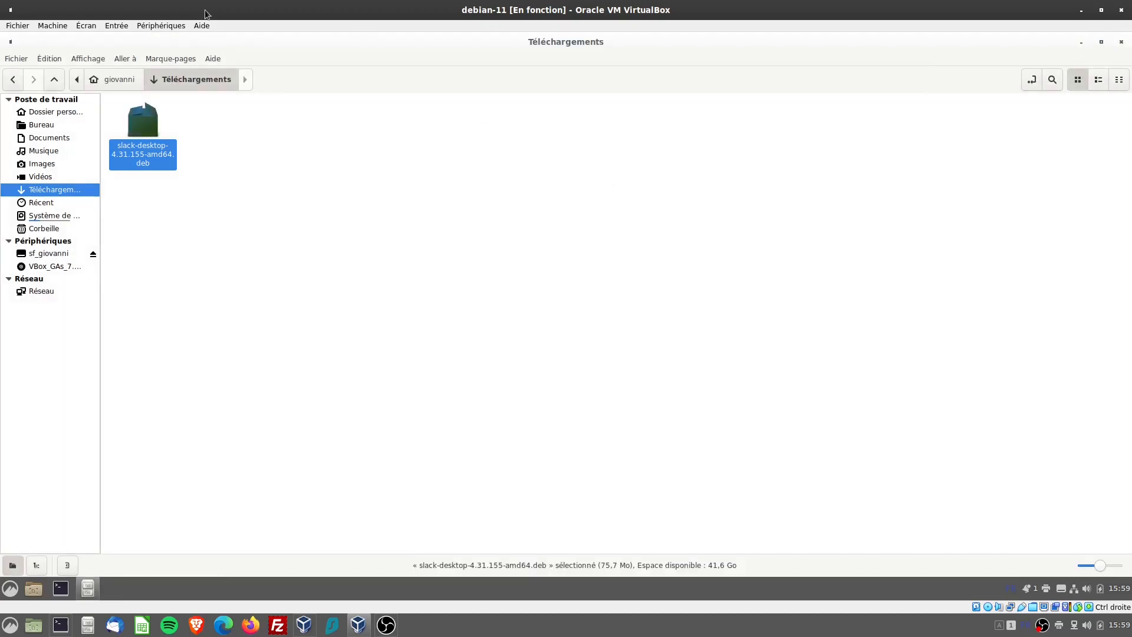
click(114, 79)
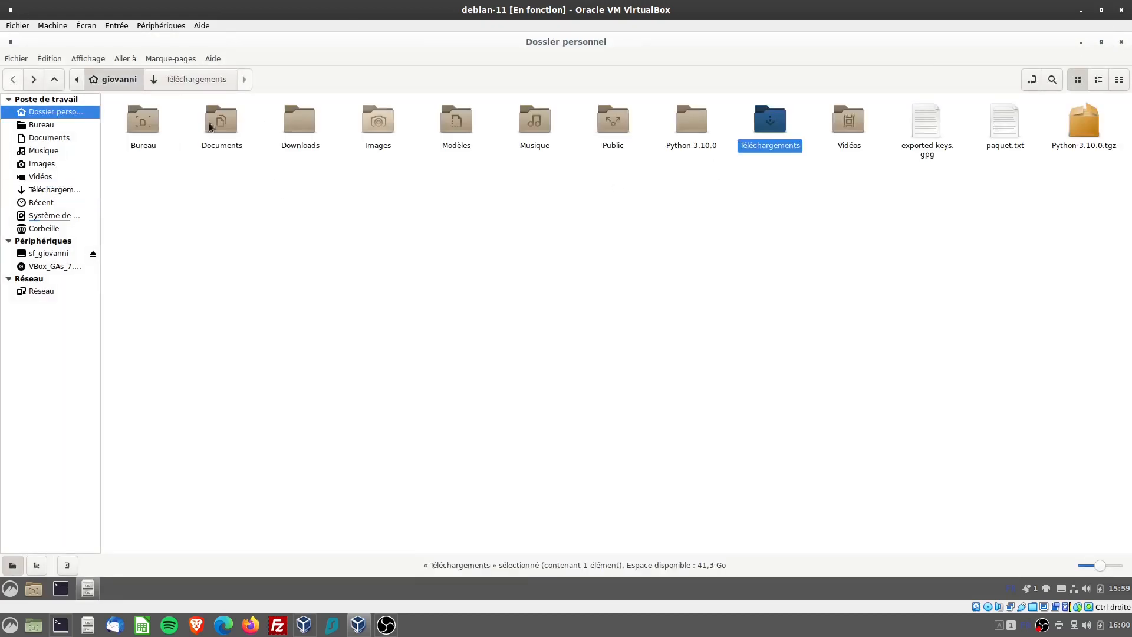
Open a terminal in the Téléchargements folder and list its contents with ls
double_click(777, 117)
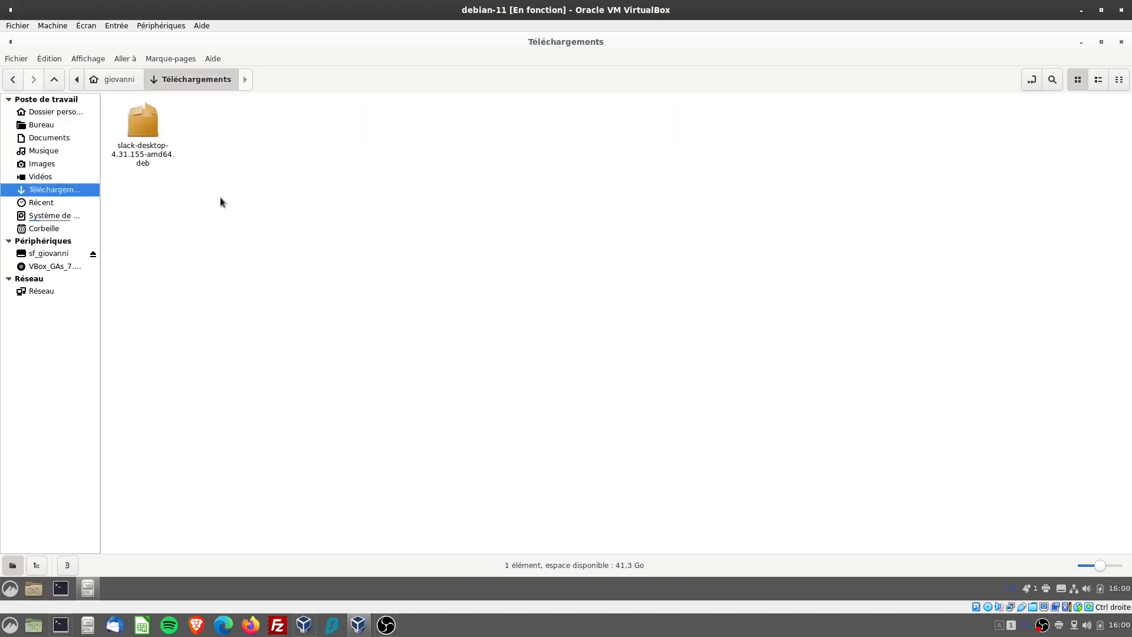
right_click(180, 130)
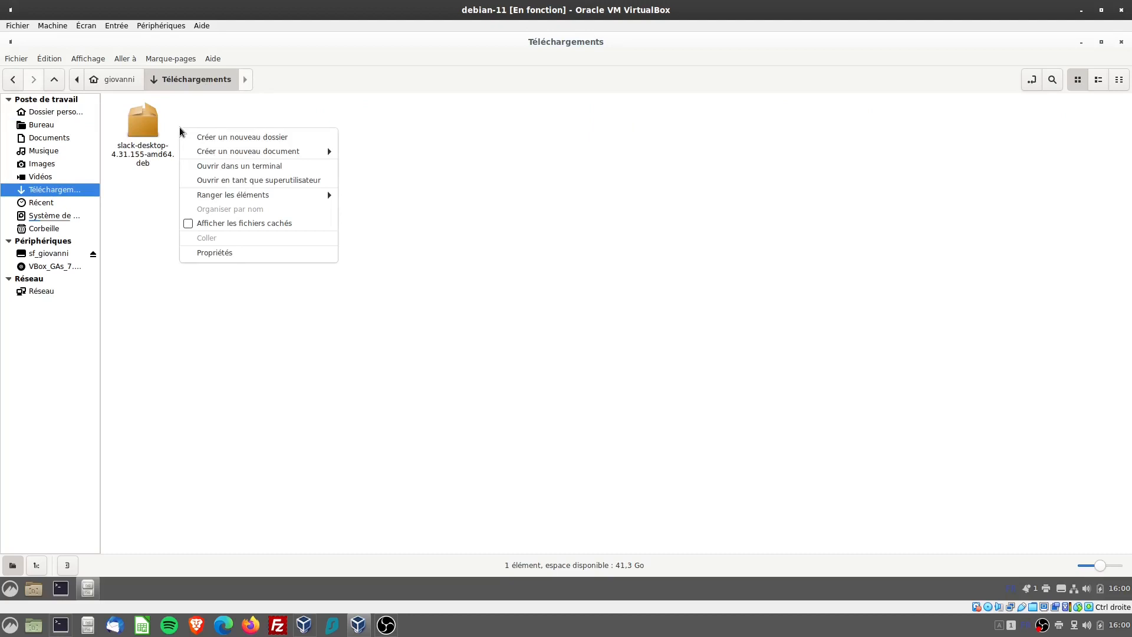
click(248, 166)
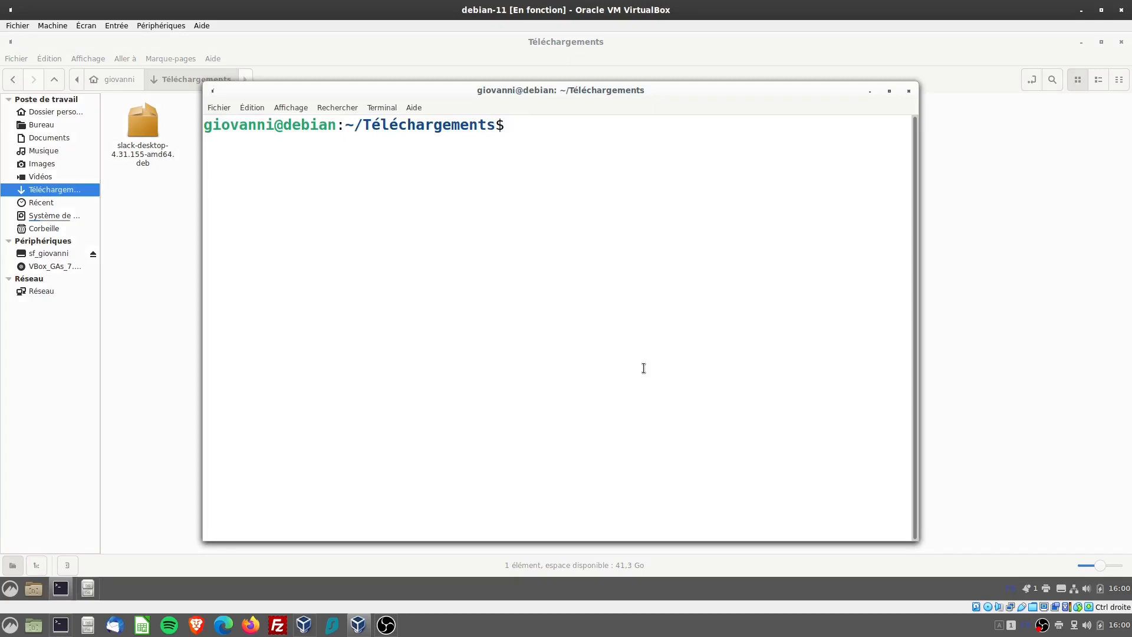
text(ls)
key(Return)
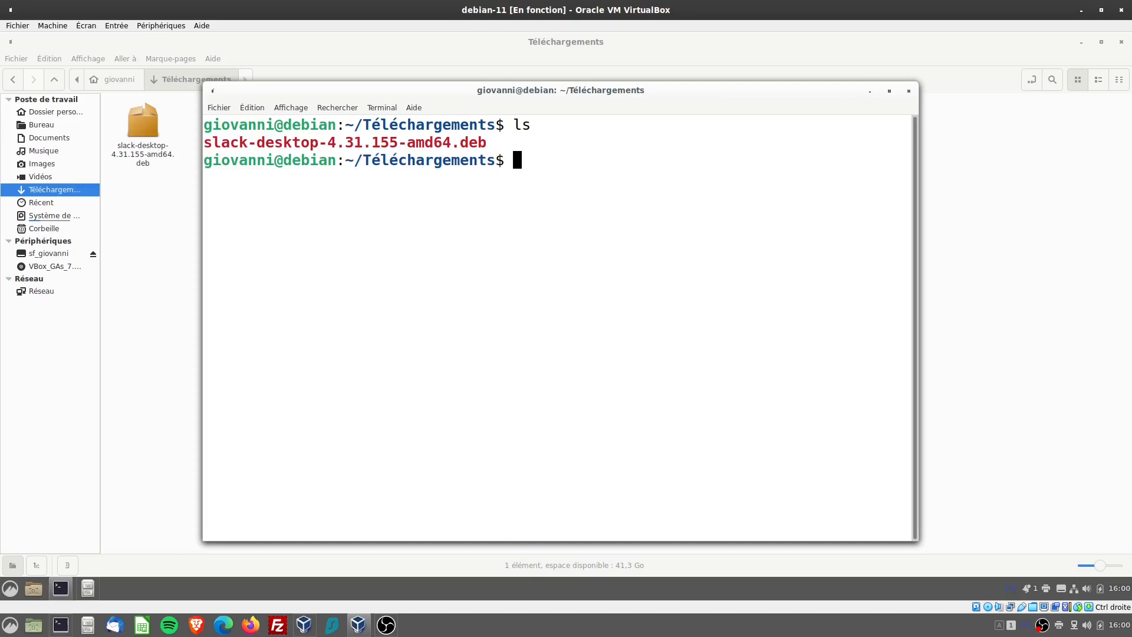
Install the package with sudo dpkg -i slack-desktop-4.31.155-amd64.deb, authenticating with the sudo password
text(sudo dpkg -i sla)
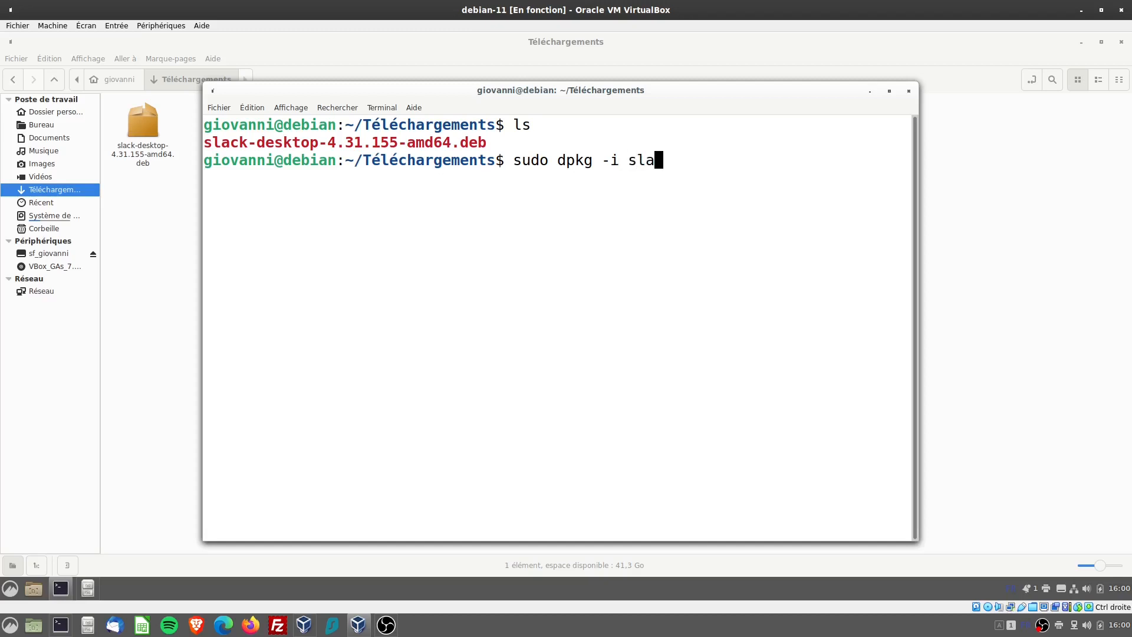
key(Tab)
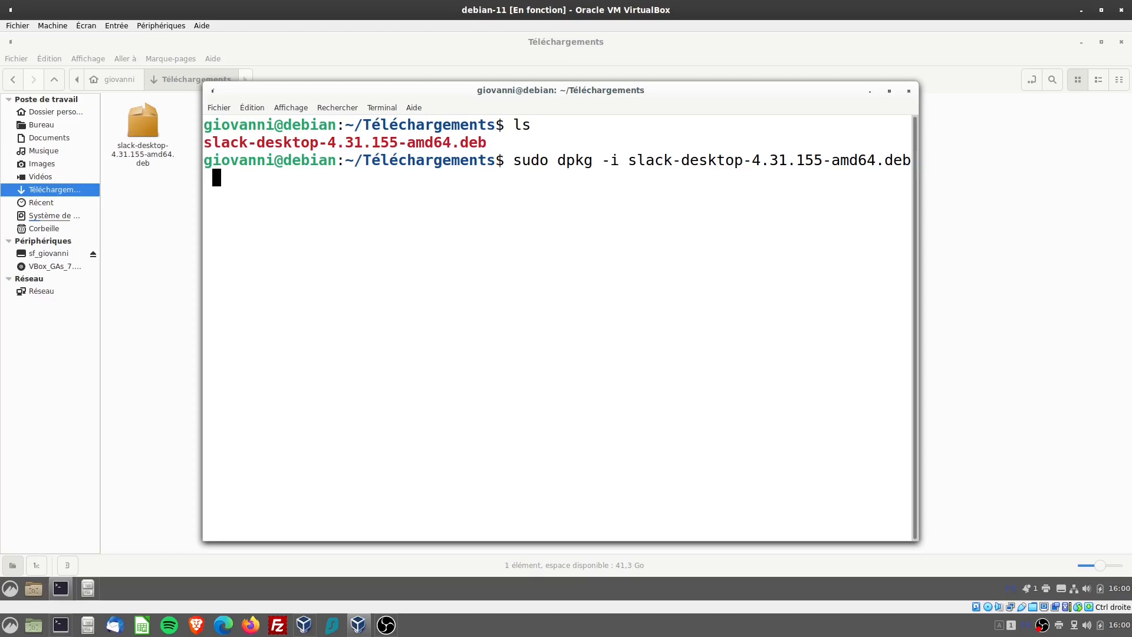
key(Return)
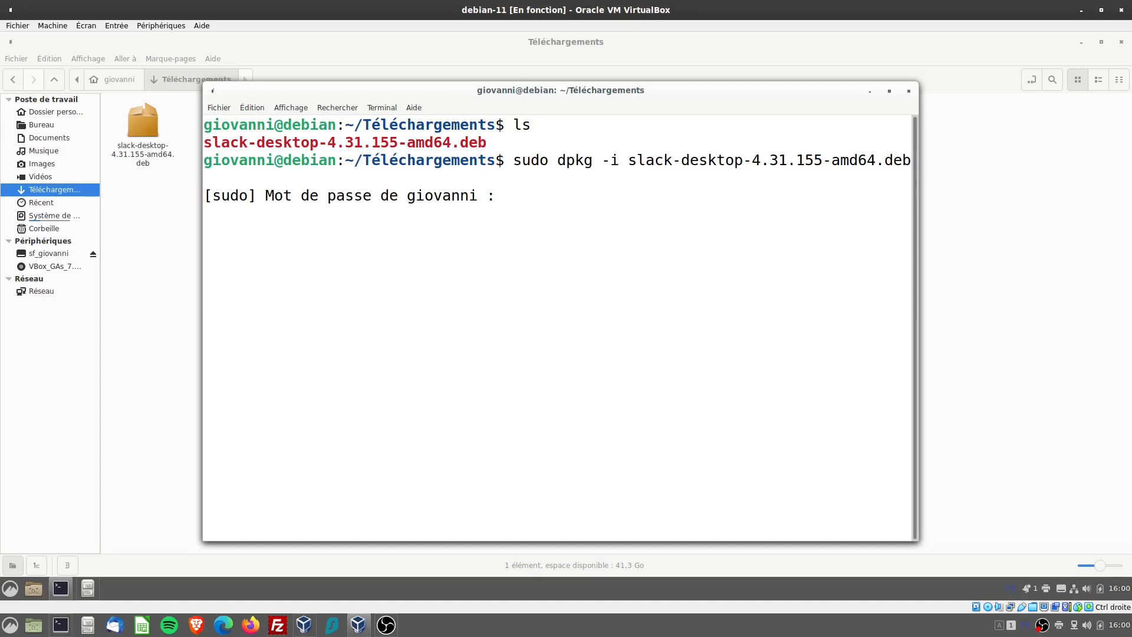
key(Return)
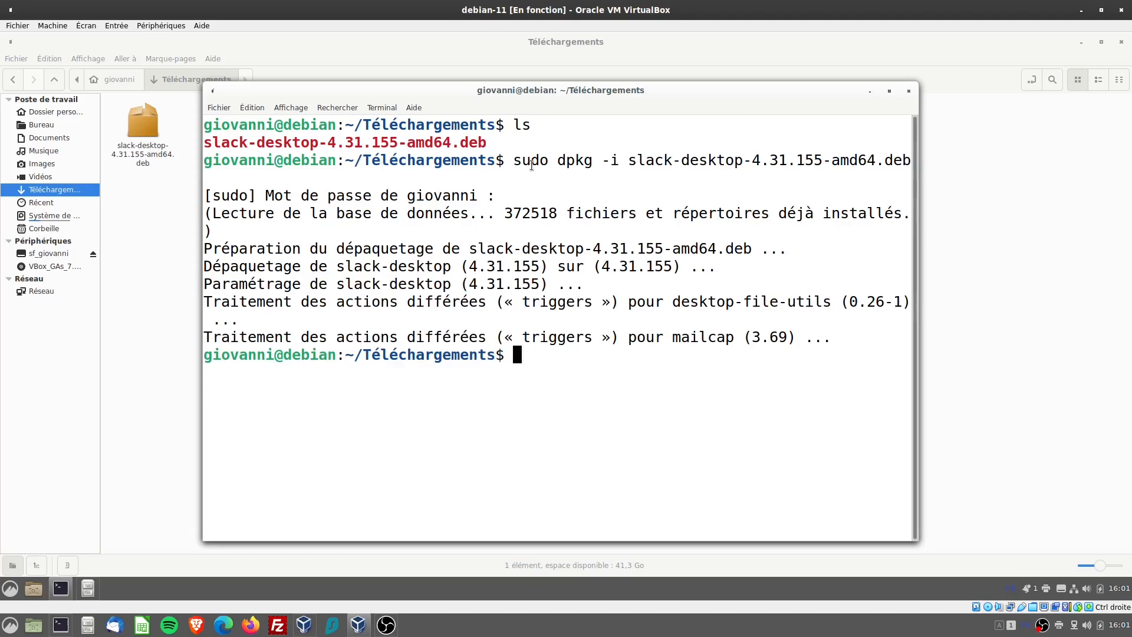
Highlight the start of the sudo dpkg -i command and close the terminal and file manager windows
drag(514, 160, 654, 160)
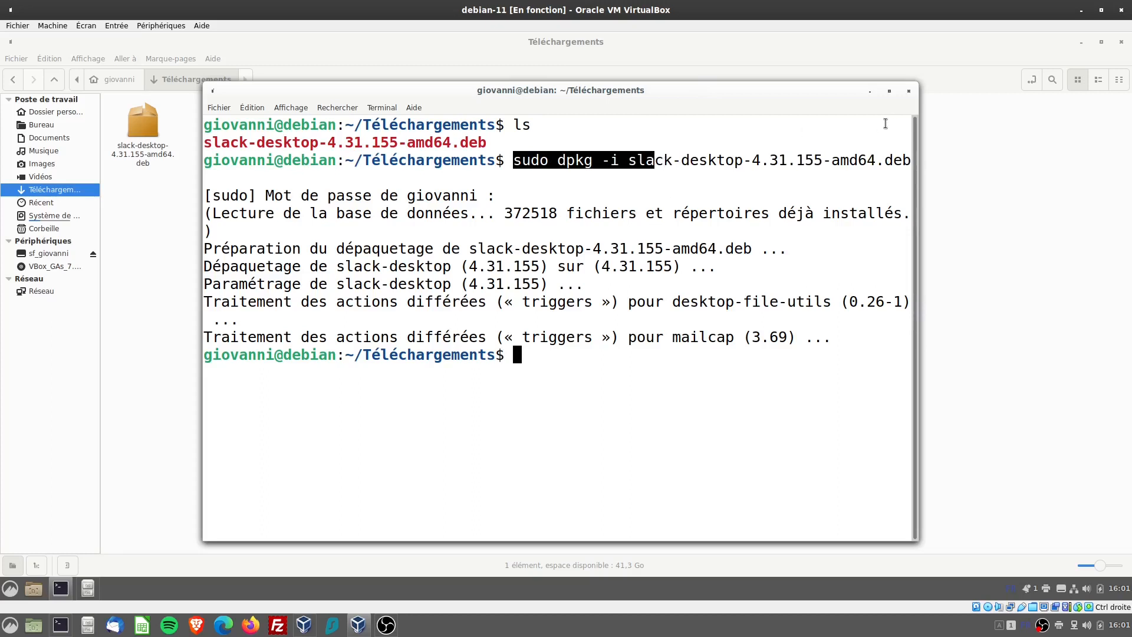
click(914, 92)
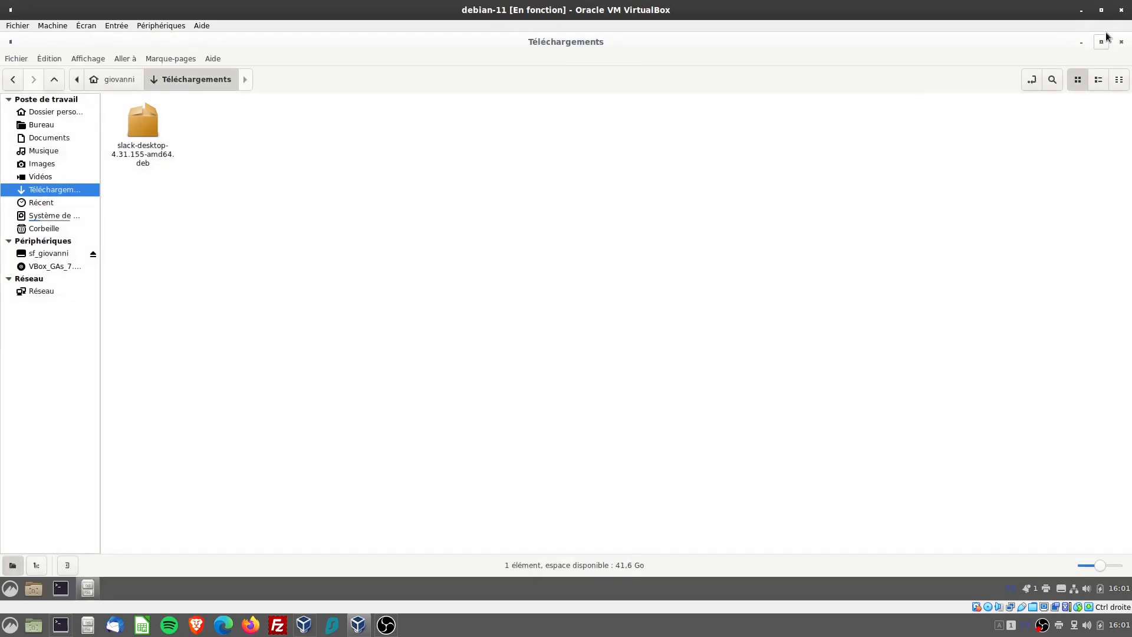
click(1121, 42)
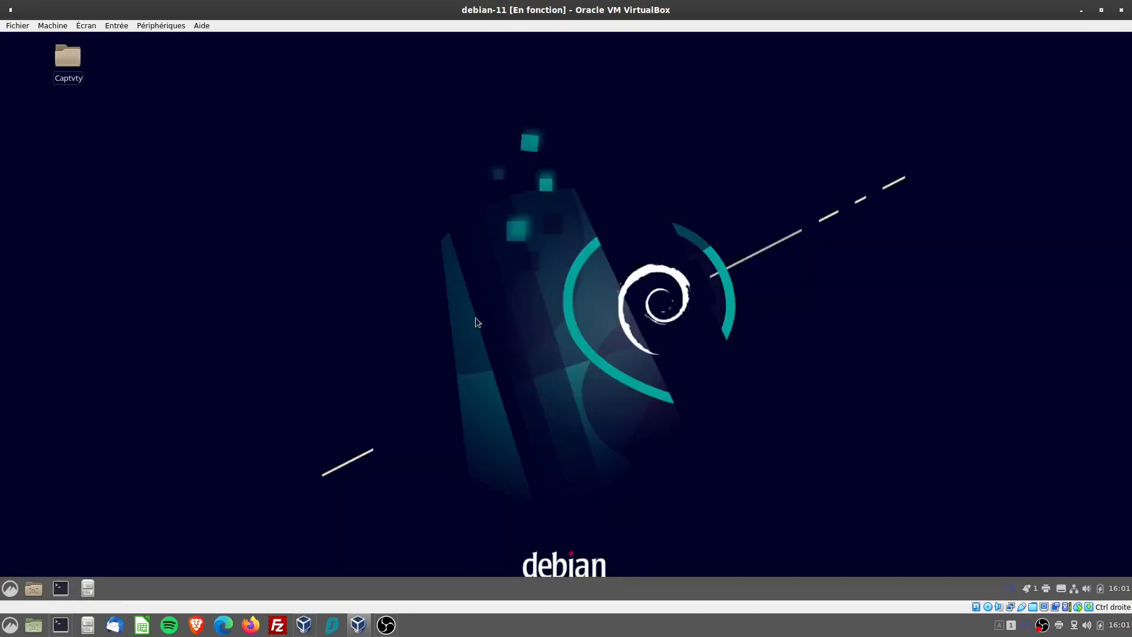
Search the installed applications for "sla" and add a Slack shortcut to the desktop (Ajouter au bureau)
click(10, 589)
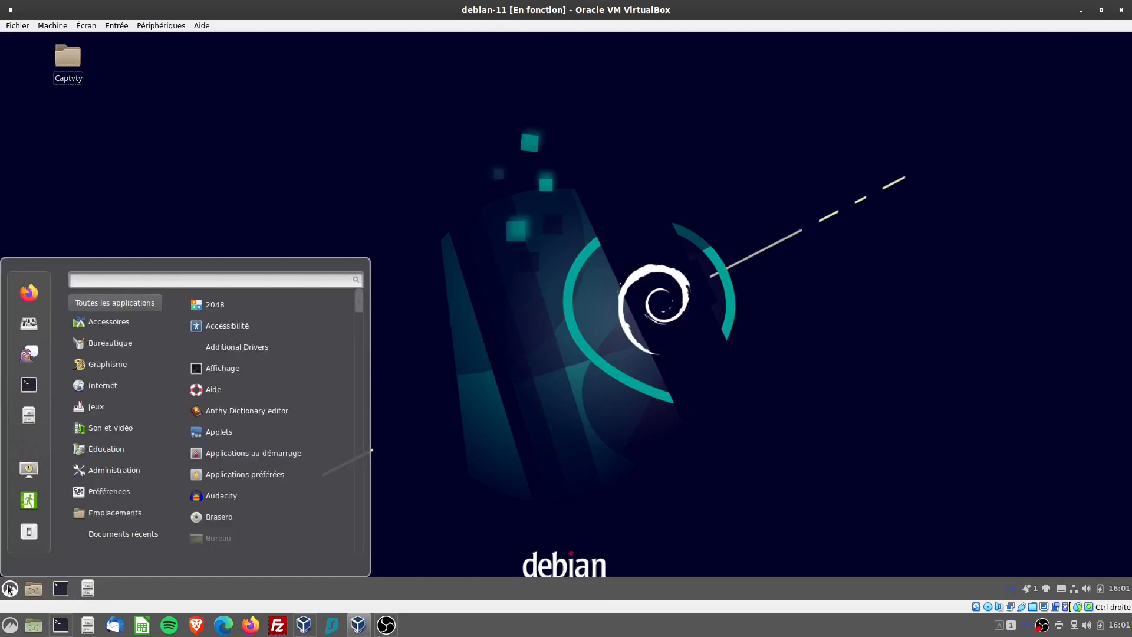
text(sla)
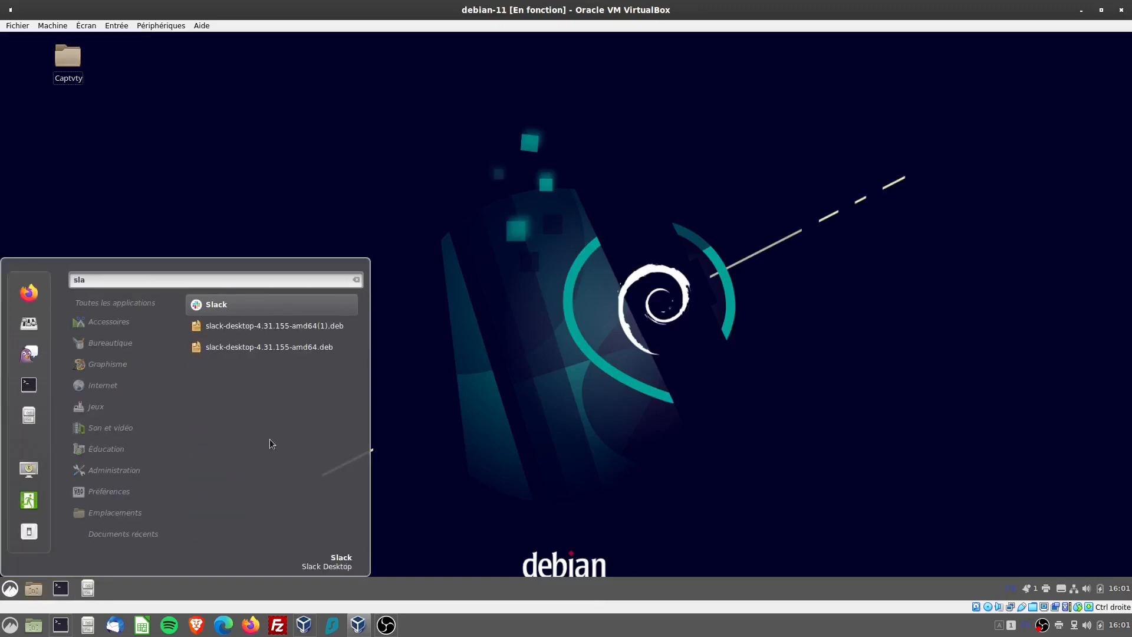
right_click(235, 305)
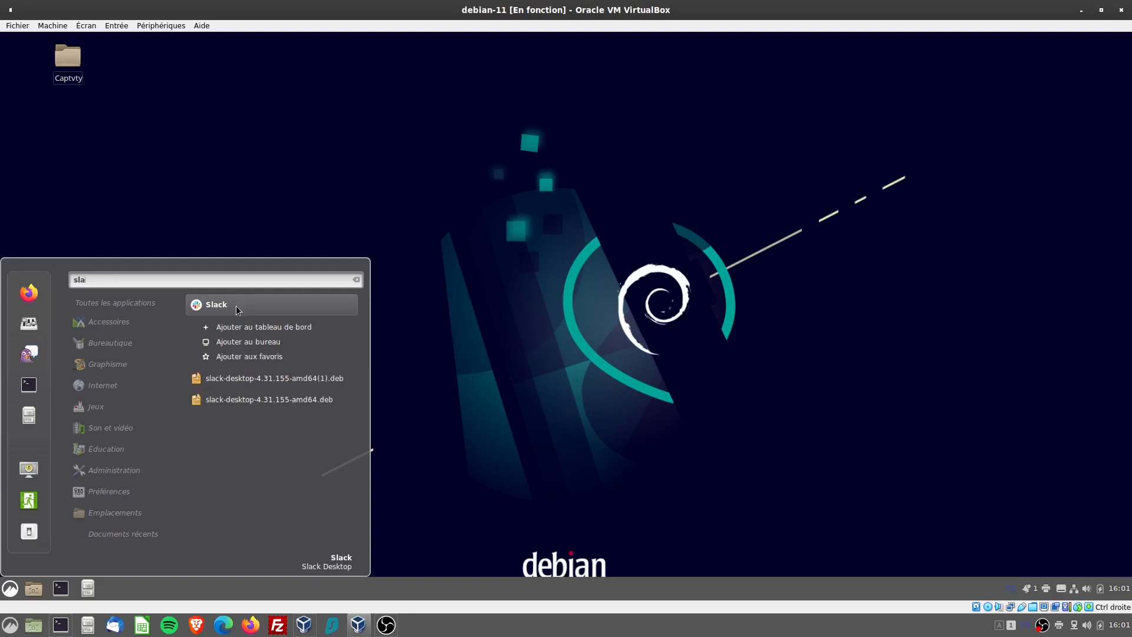
click(252, 342)
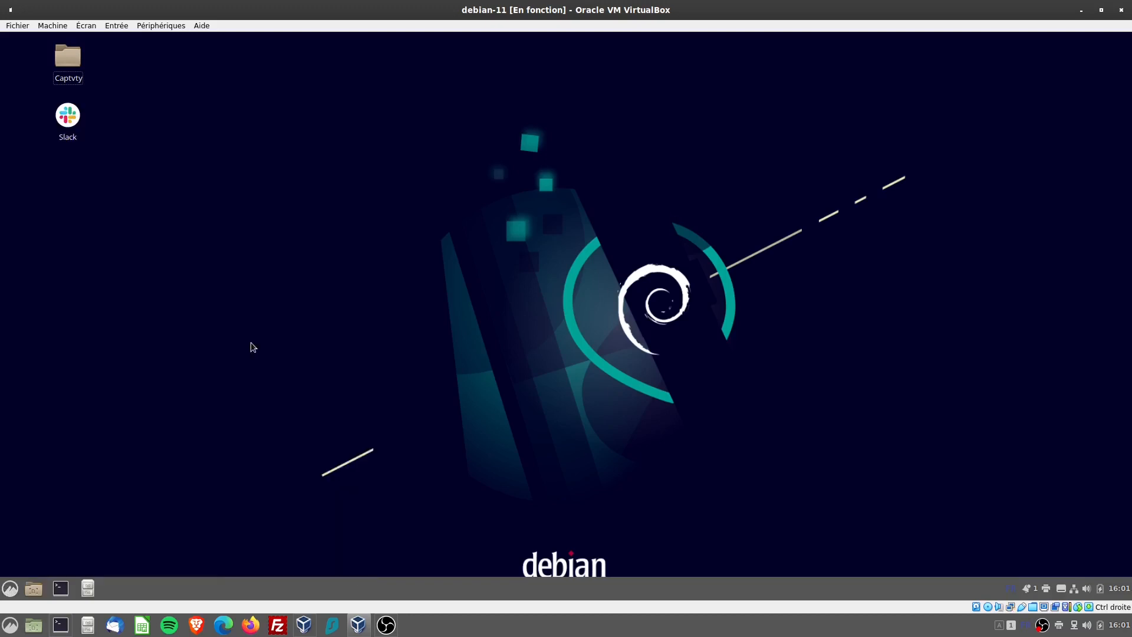
Search the applications for "slac" and add a Slack launcher to the taskbar (Ajouter au tableau de bord)
click(16, 593)
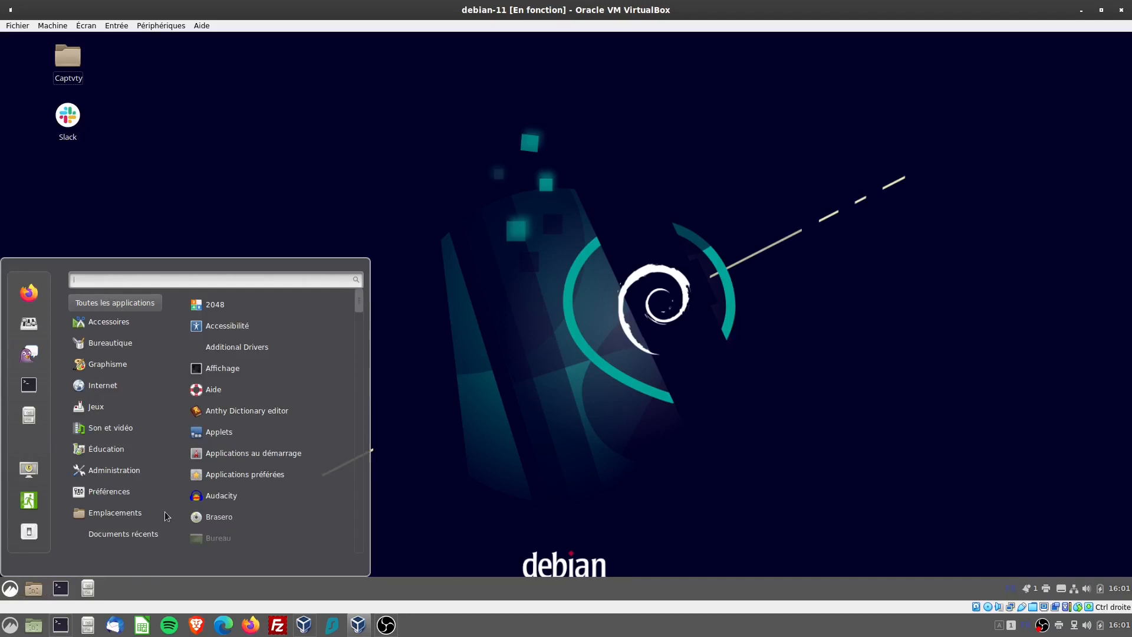
text(slac)
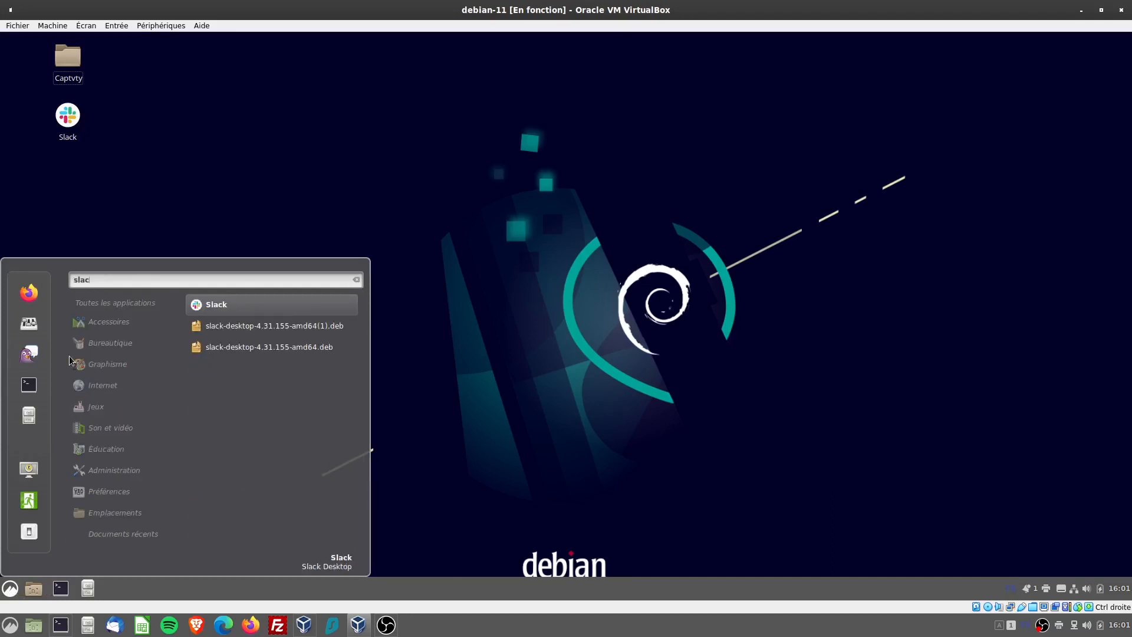
right_click(208, 304)
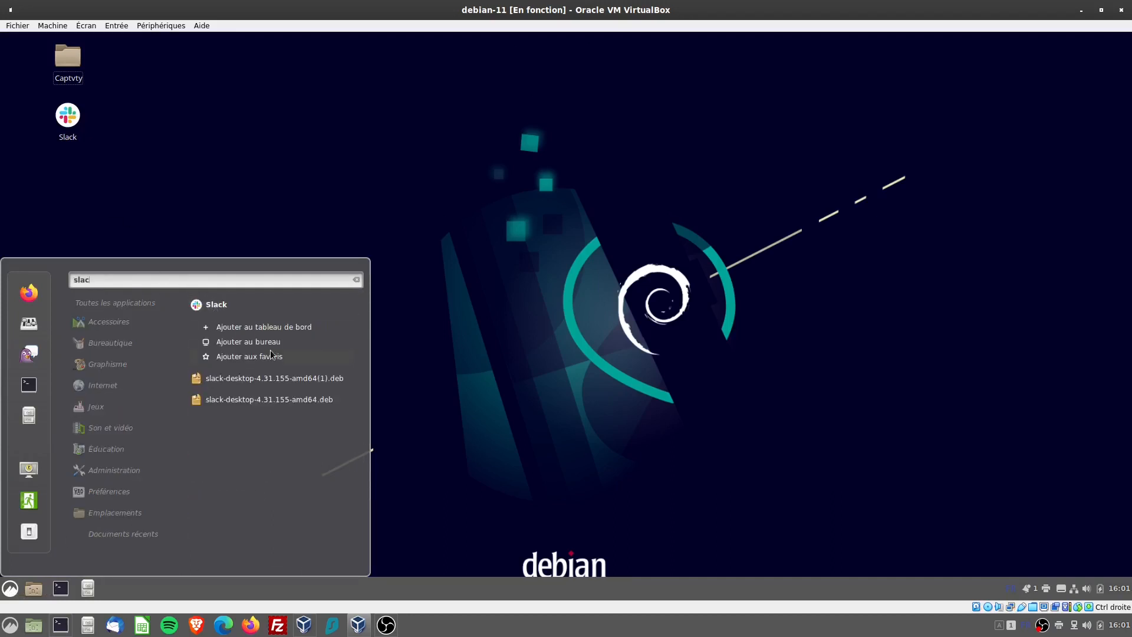
click(278, 327)
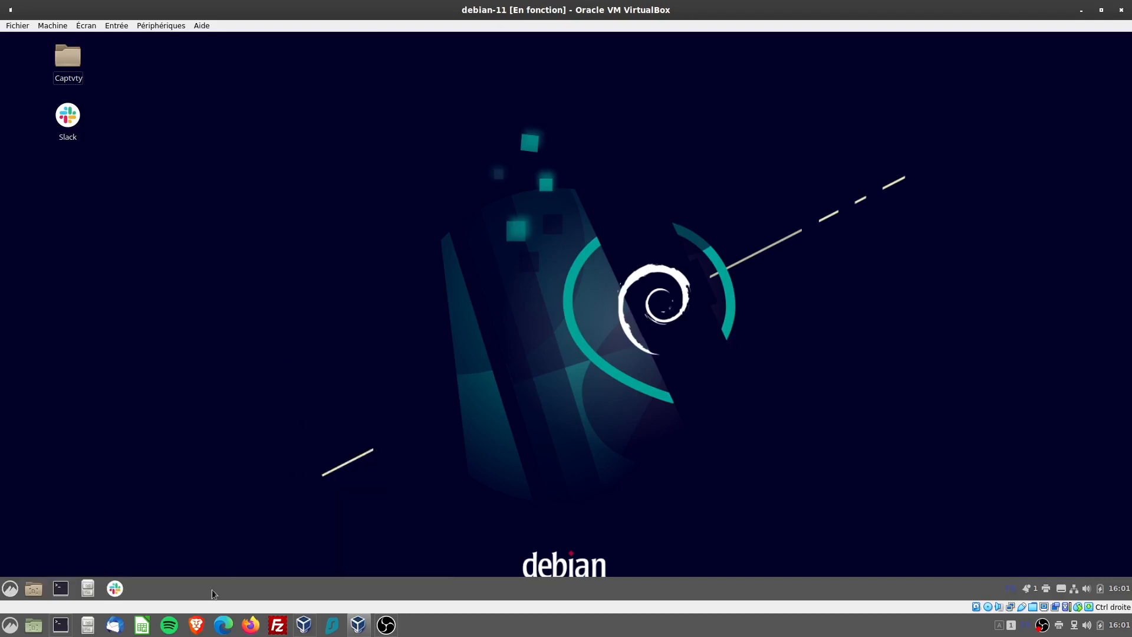
Launch Slack from its desktop shortcut, go through the Google sign-in in Firefox, and close the browser and Slack windows
double_click(67, 115)
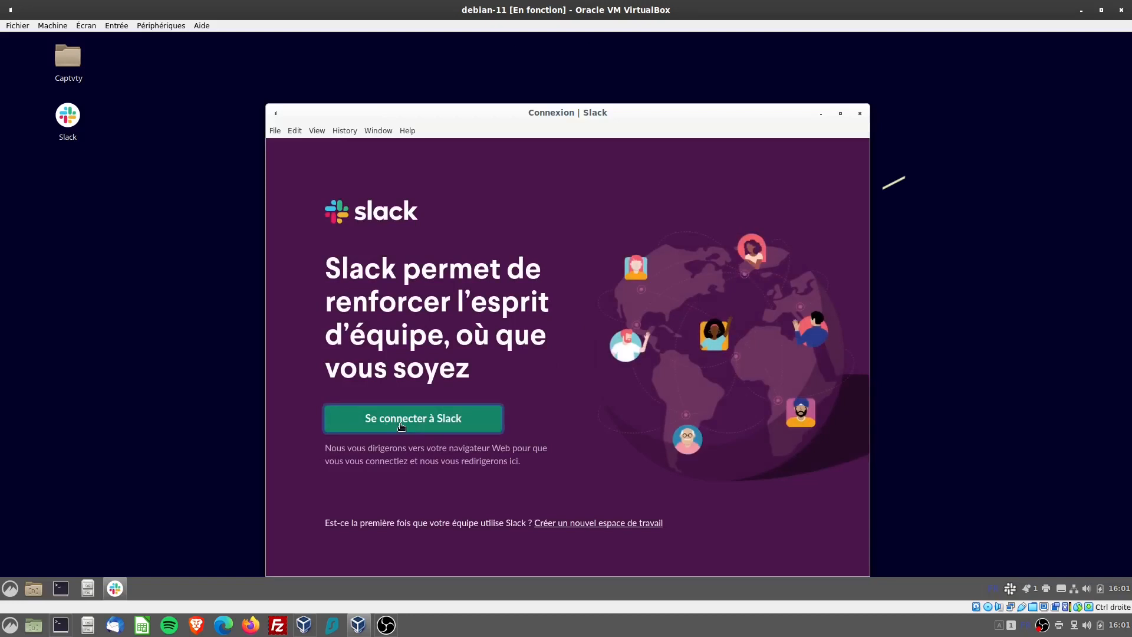
click(401, 424)
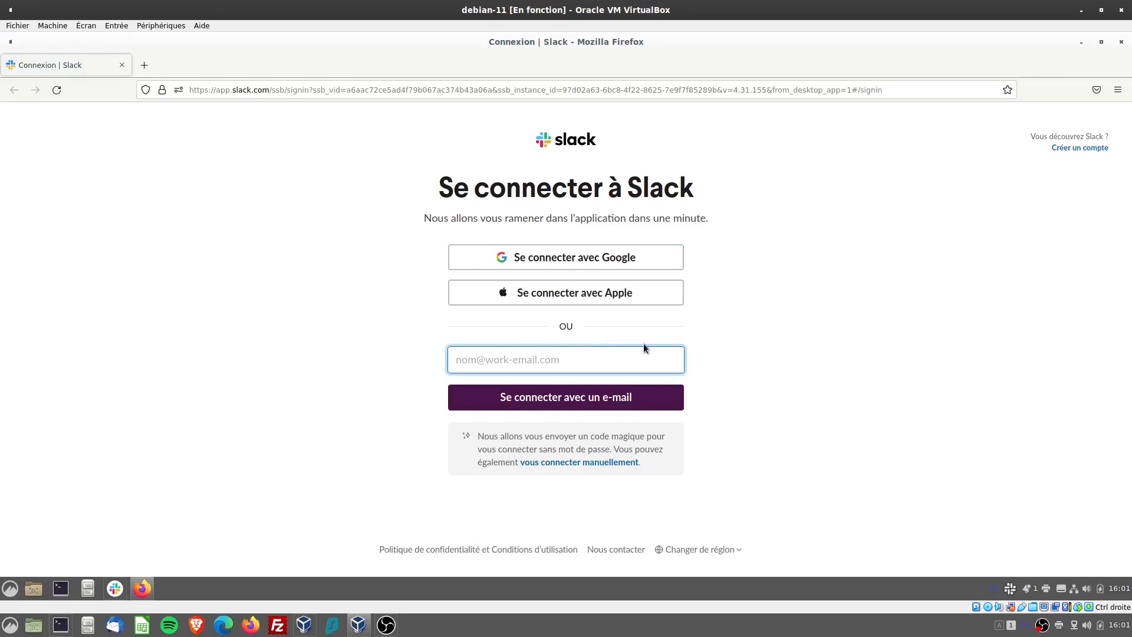
click(577, 260)
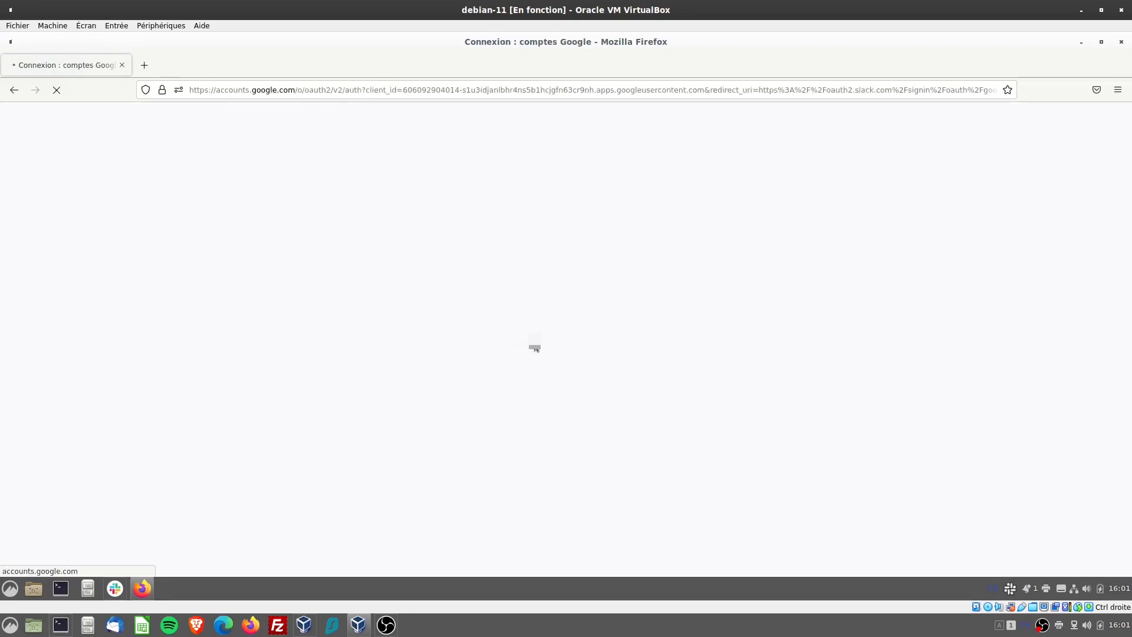
click(501, 334)
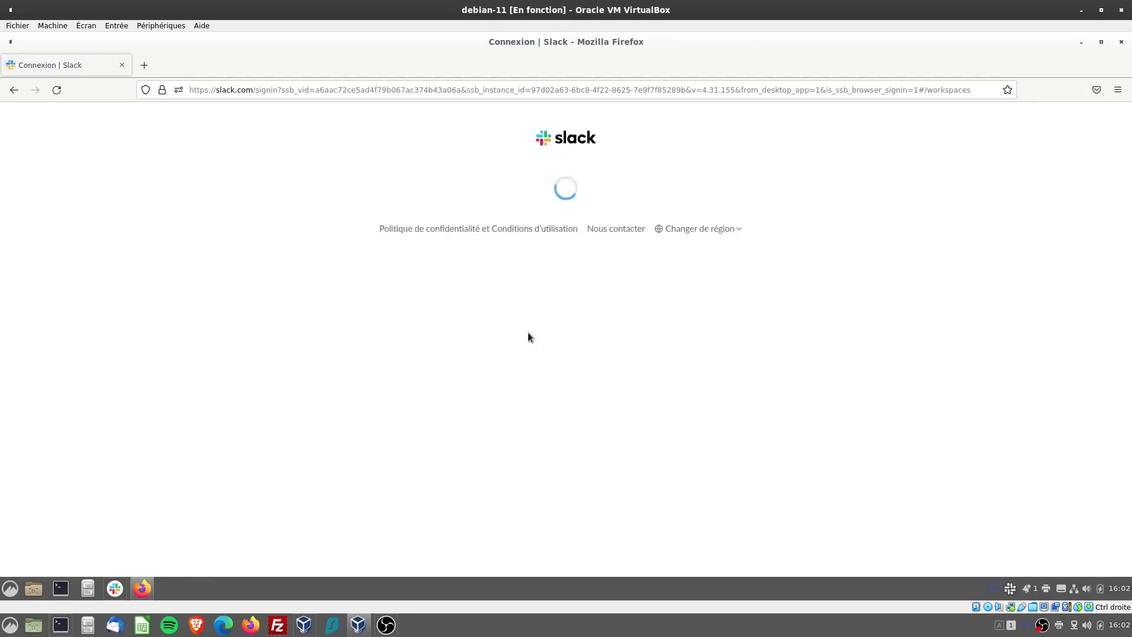
click(1121, 42)
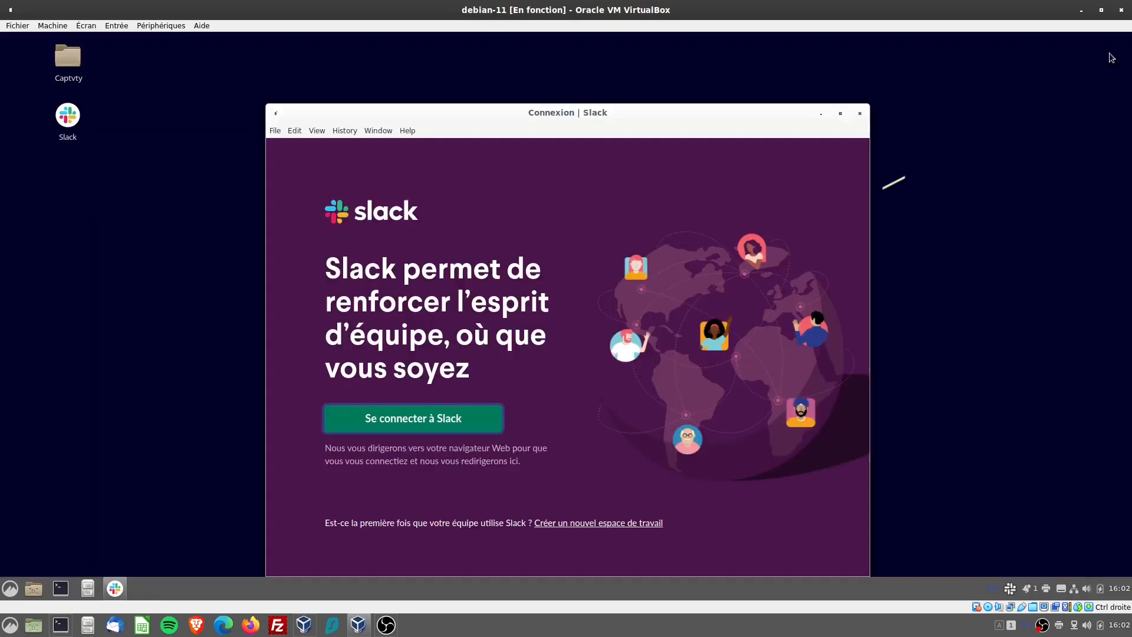
click(861, 114)
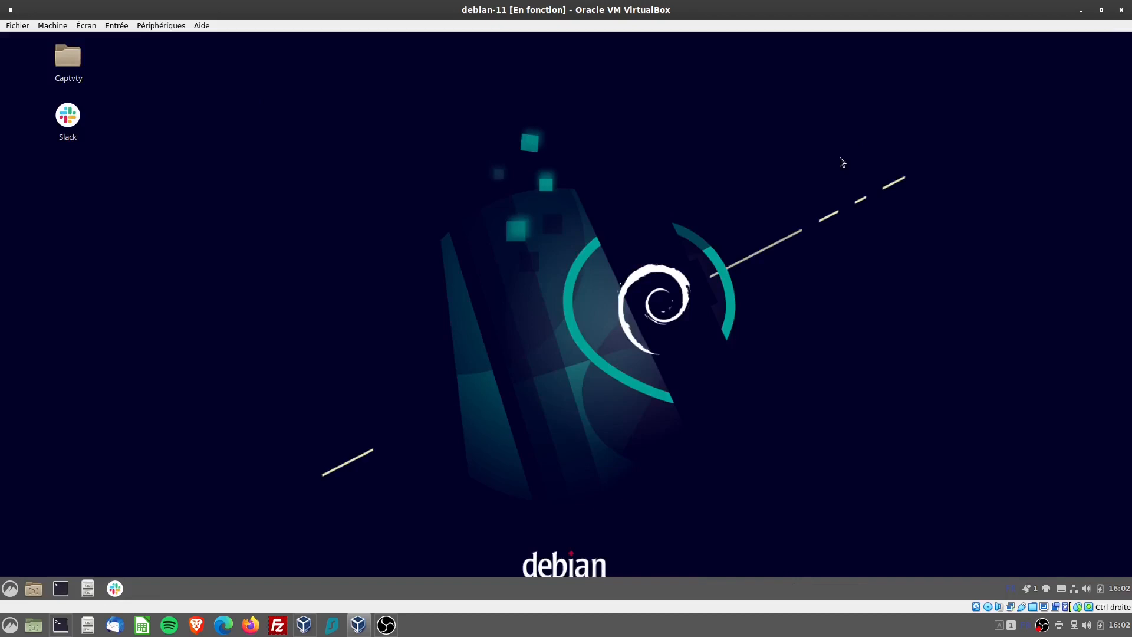